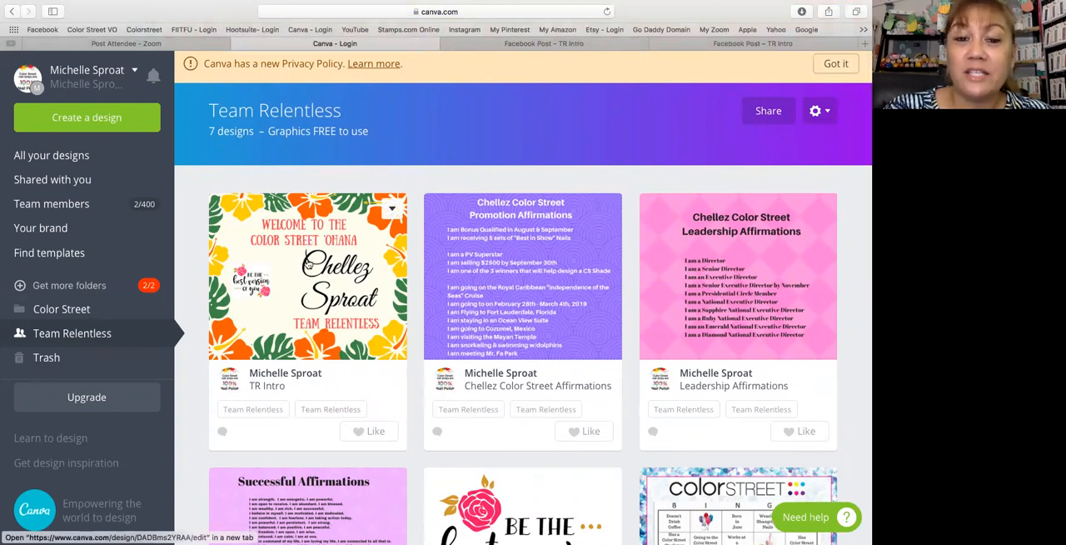
- Open the TR Intro design from the Team Relentless folder for editing and look through the Canva layouts
left_click(313, 266)
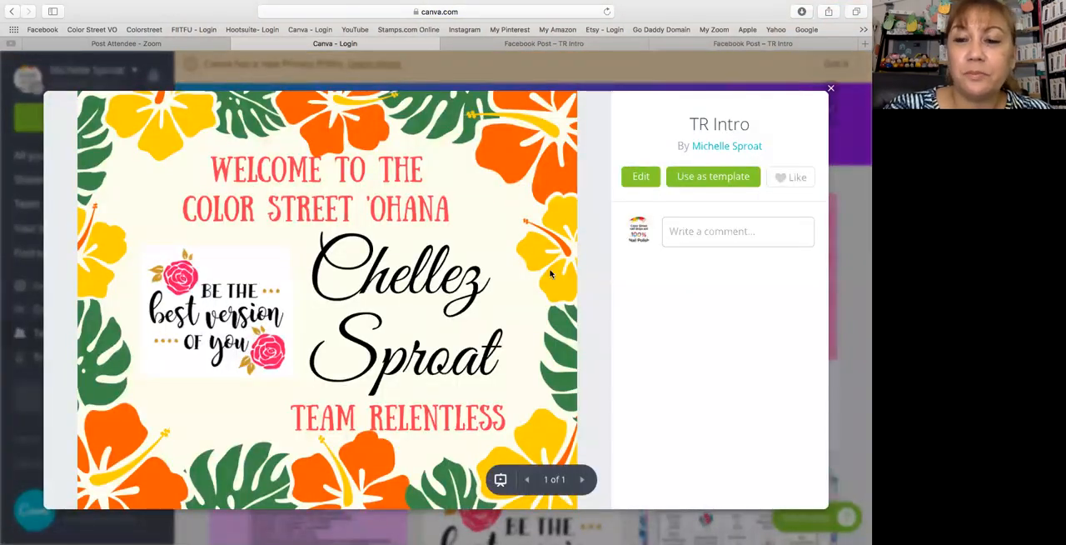
left_click(641, 177)
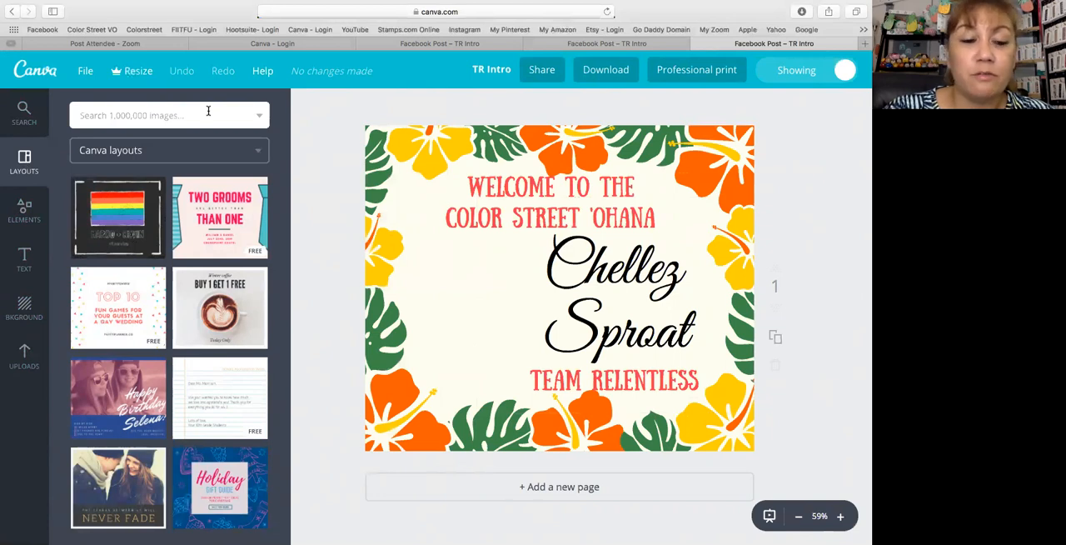
scroll(190, 341, "down", 4)
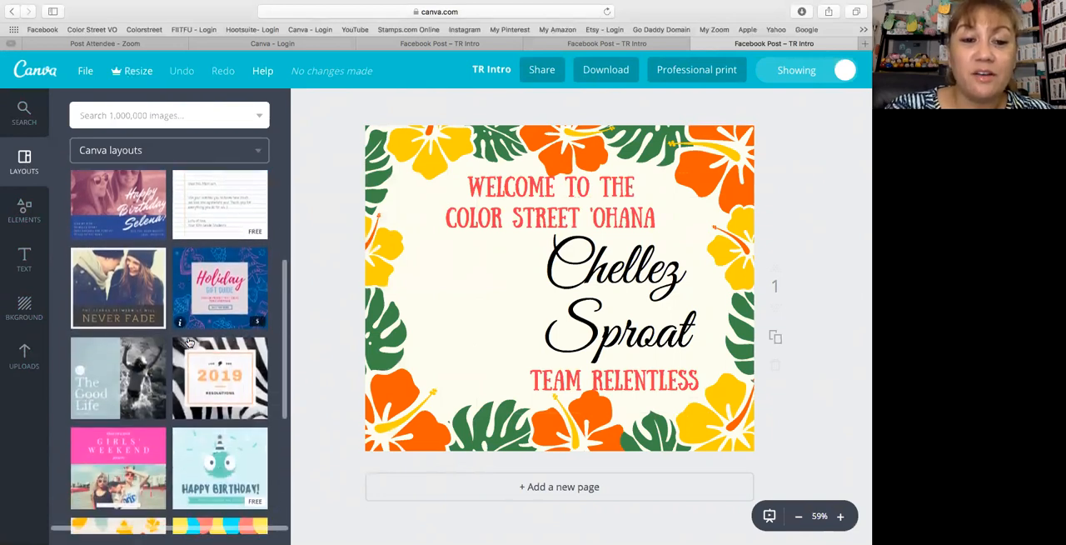
scroll(190, 342, "down", 4)
scroll(163, 304, "down", 1)
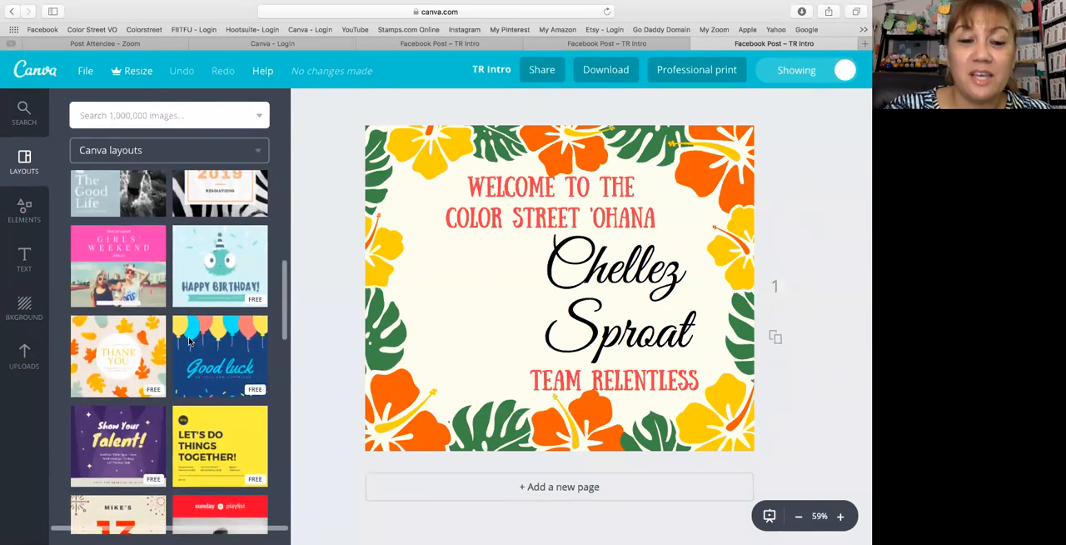
scroll(132, 258, "down", 1)
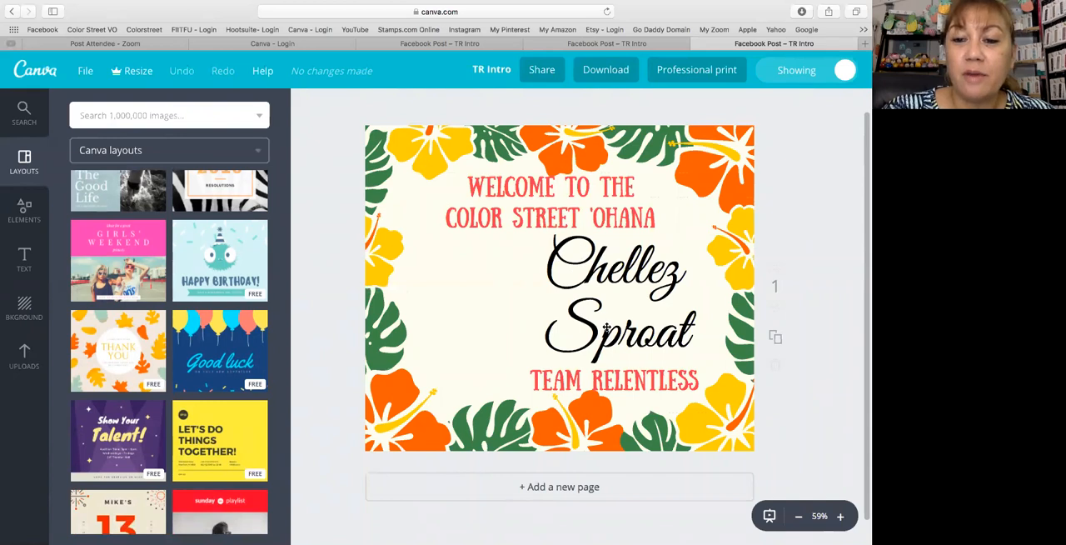
- Replace the first name in the large black script text with the team member's new first name
double_click(565, 269)
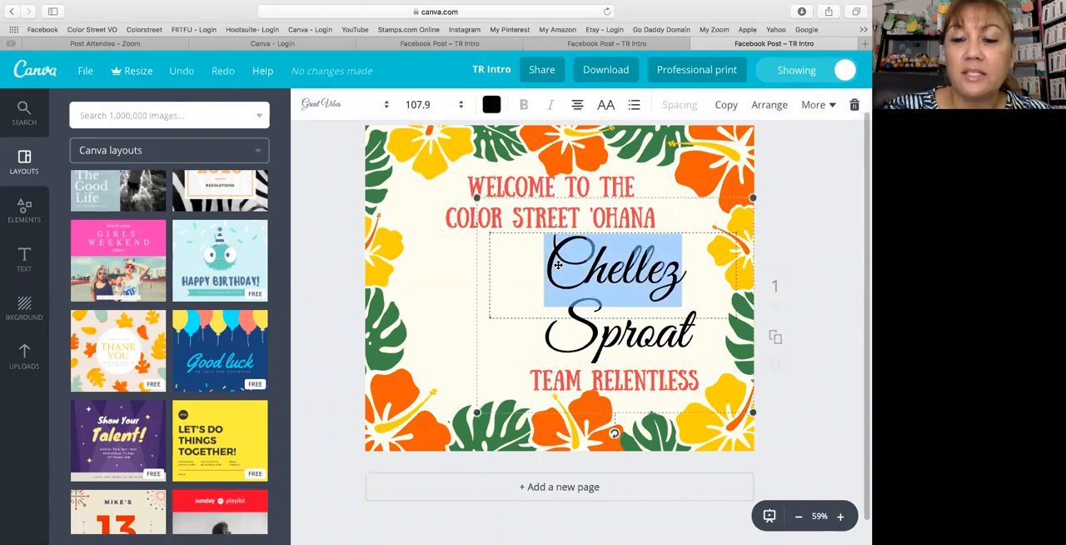
scroll(558, 268, "down", 2)
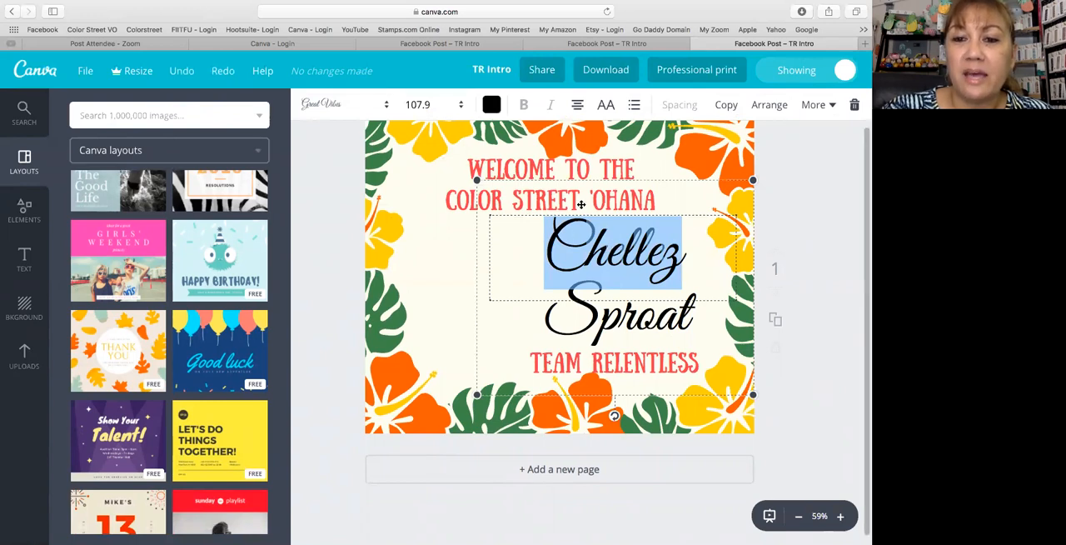
scroll(581, 204, "down", 1)
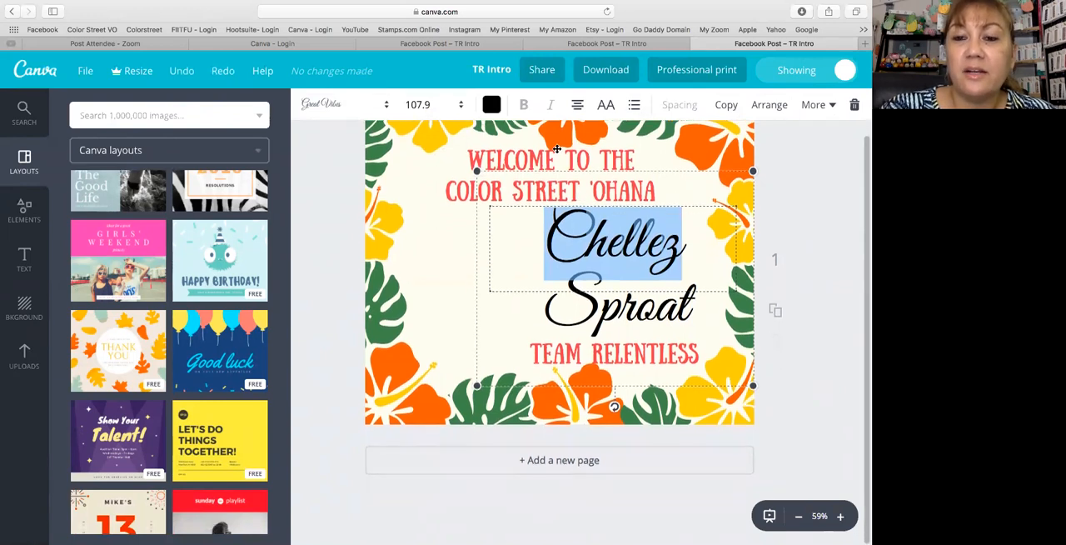
left_click(582, 107)
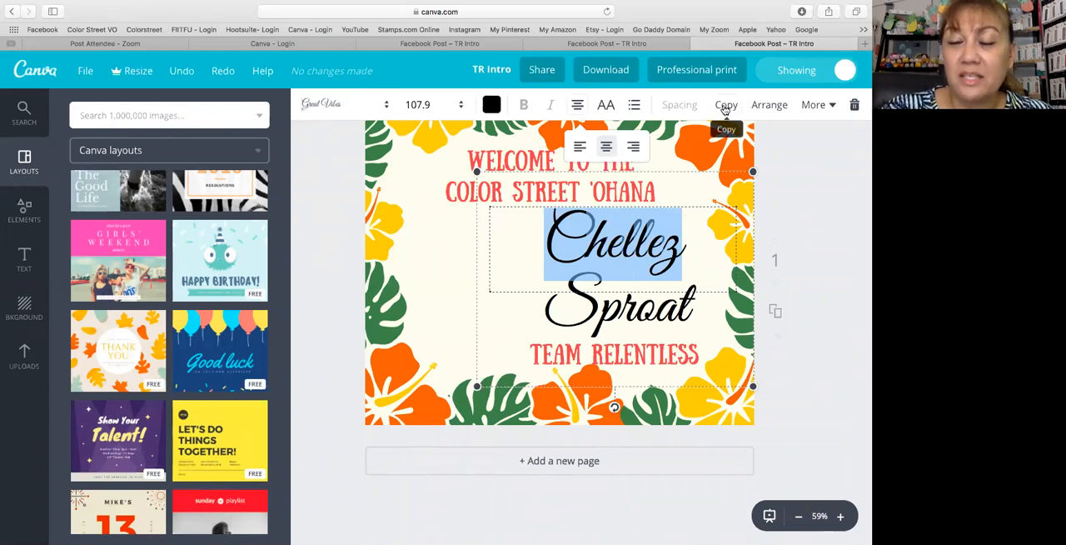
left_click(771, 105)
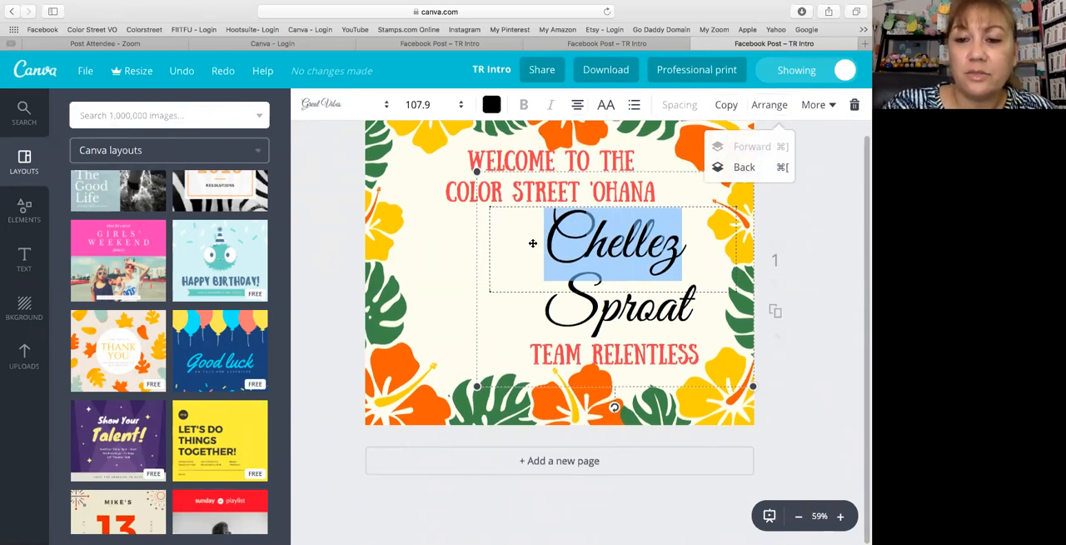
type("Miche")
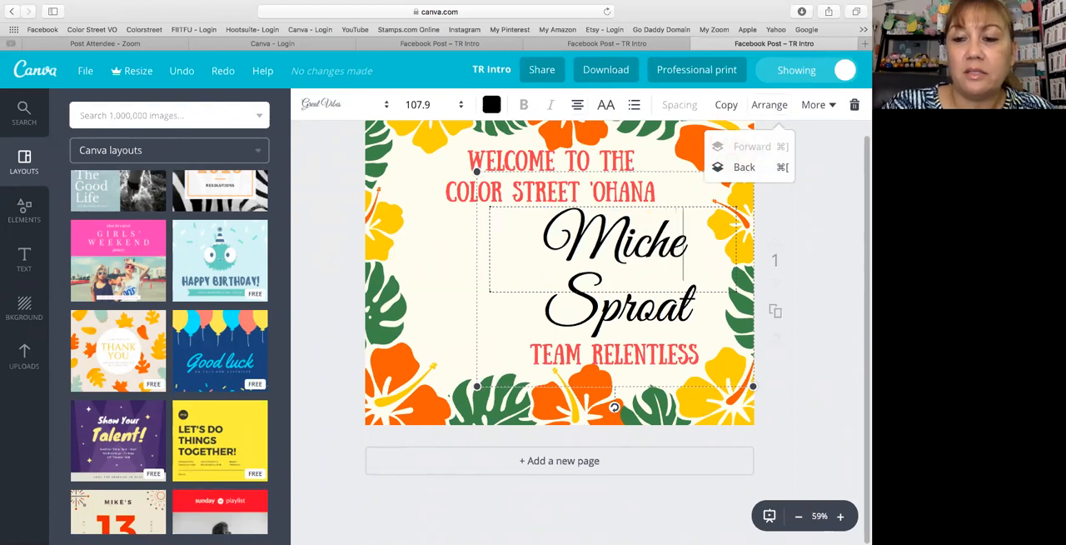
type("lle")
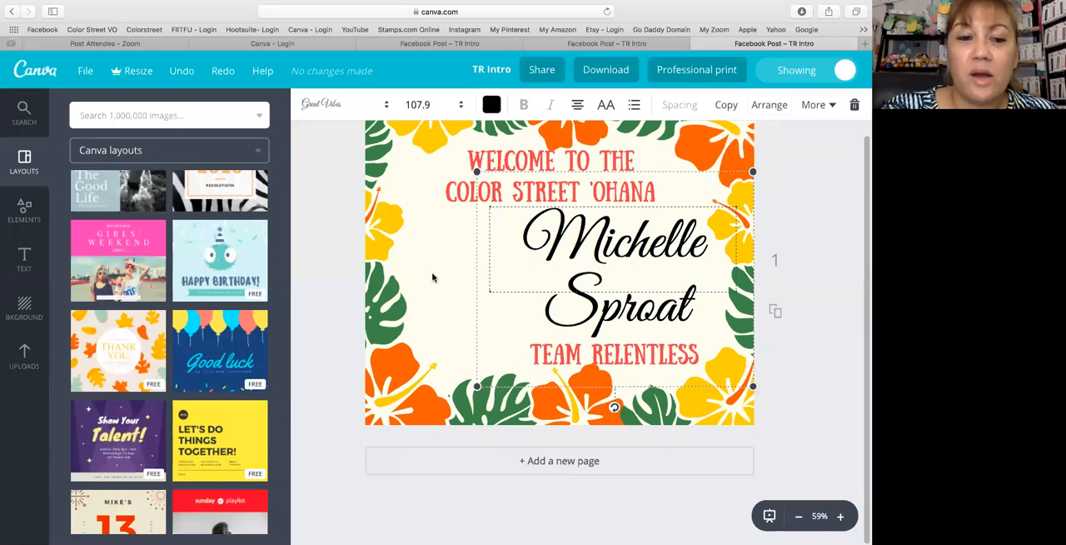
- Add the uploaded "Girl, Wash Your Face" book cover to the design and place it in the empty space beside the name
left_click(19, 360)
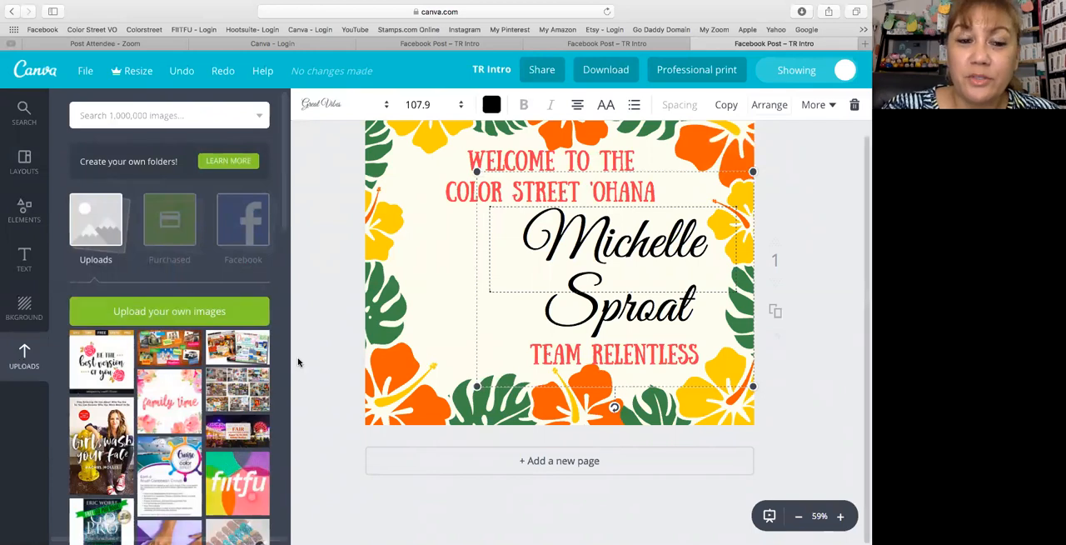
left_click(87, 442)
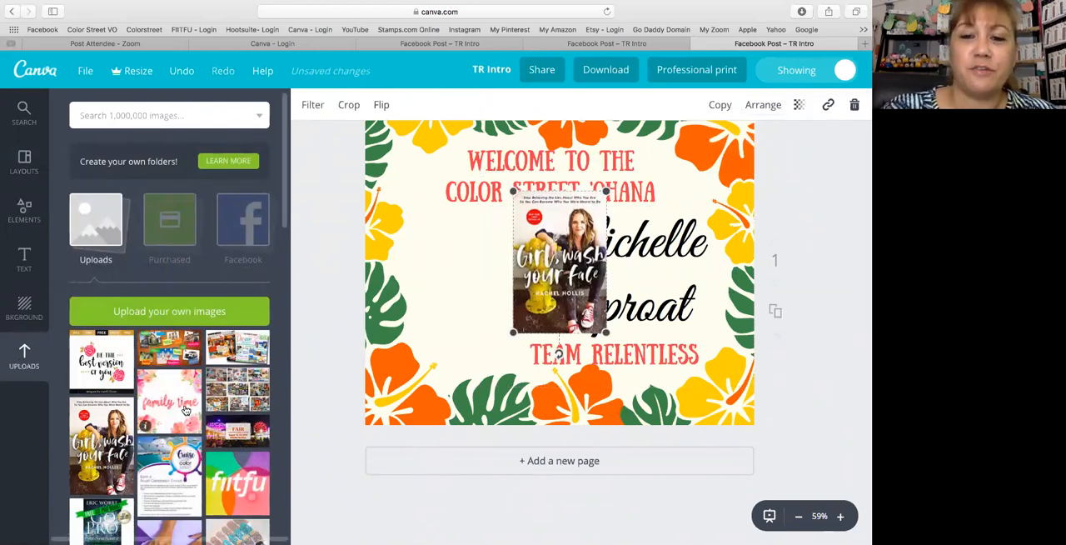
left_click_drag(577, 250, 476, 260)
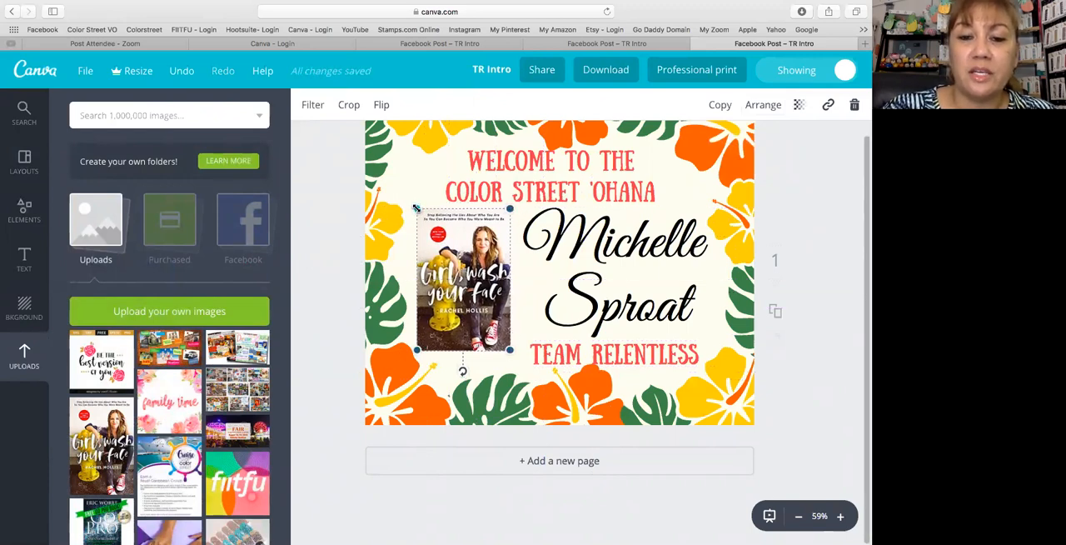
- Resize and reposition the book cover so it fits beside the name, below the welcome heading
left_click_drag(415, 207, 388, 163)
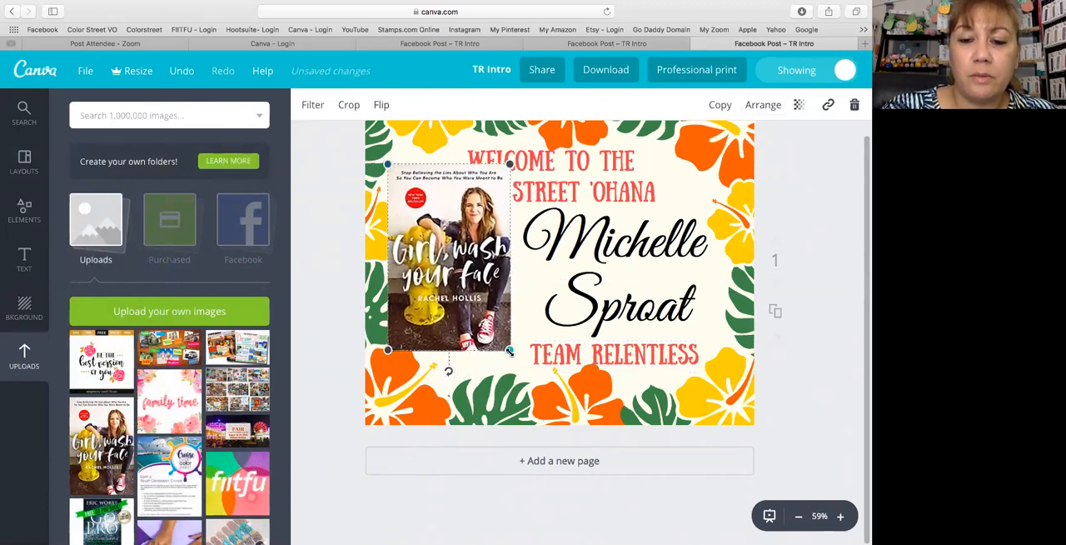
left_click_drag(510, 351, 476, 300)
left_click_drag(419, 236, 455, 276)
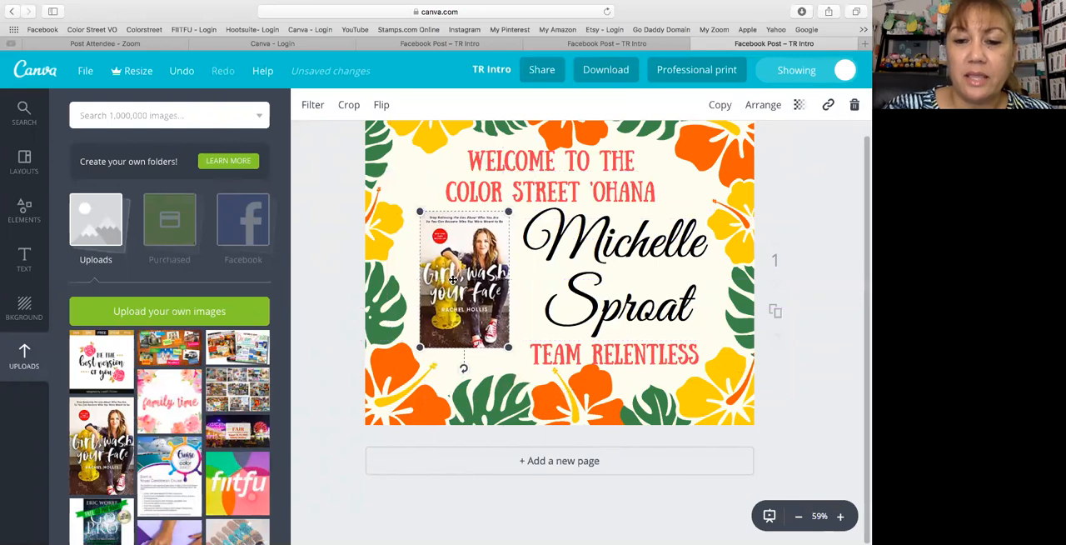
left_click_drag(508, 348, 512, 352)
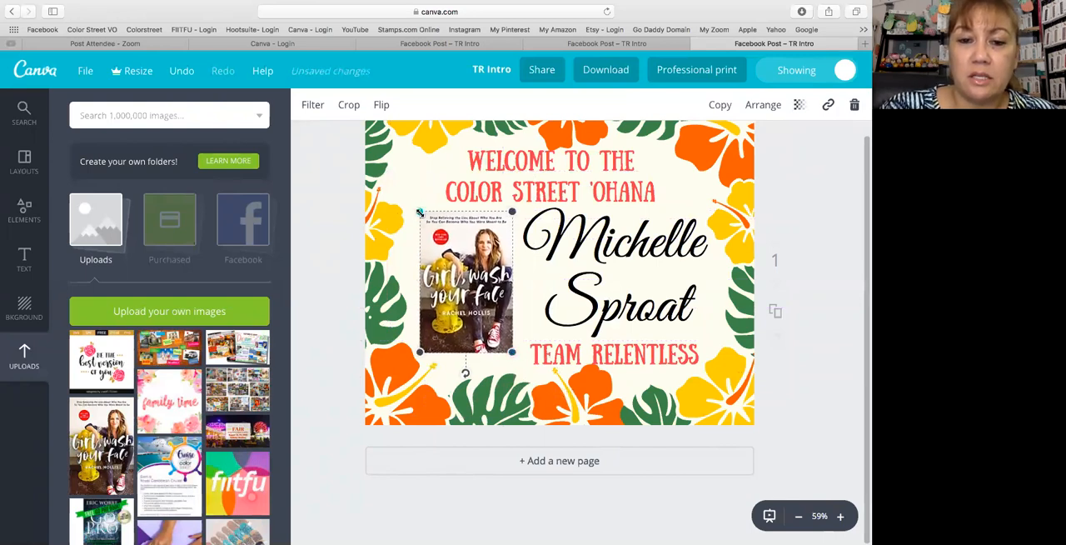
left_click_drag(419, 211, 415, 210)
scroll(412, 167, "up", 2)
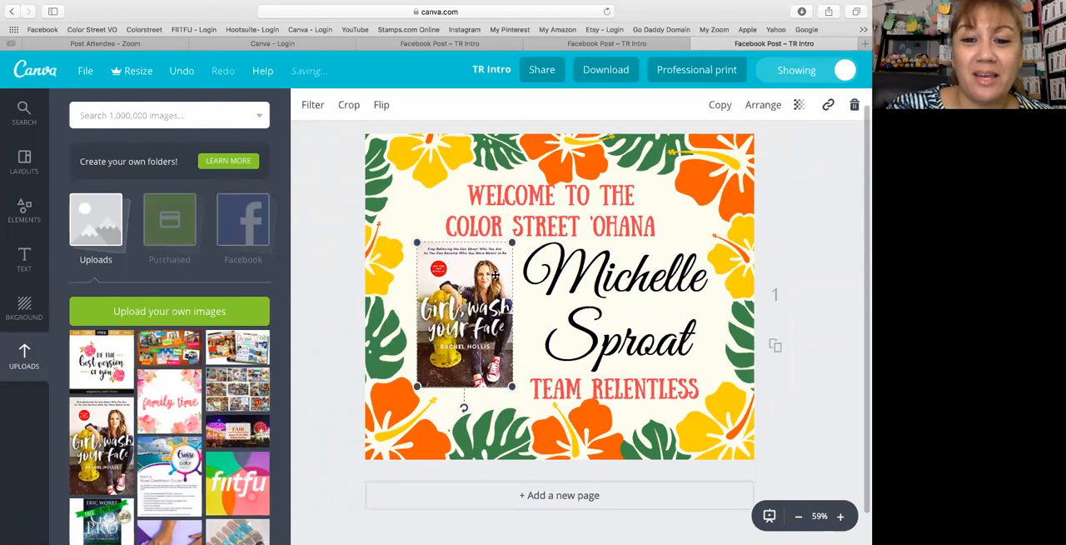
- Crop the book cover image to the part showing the woman and apply the crop
left_click(349, 107)
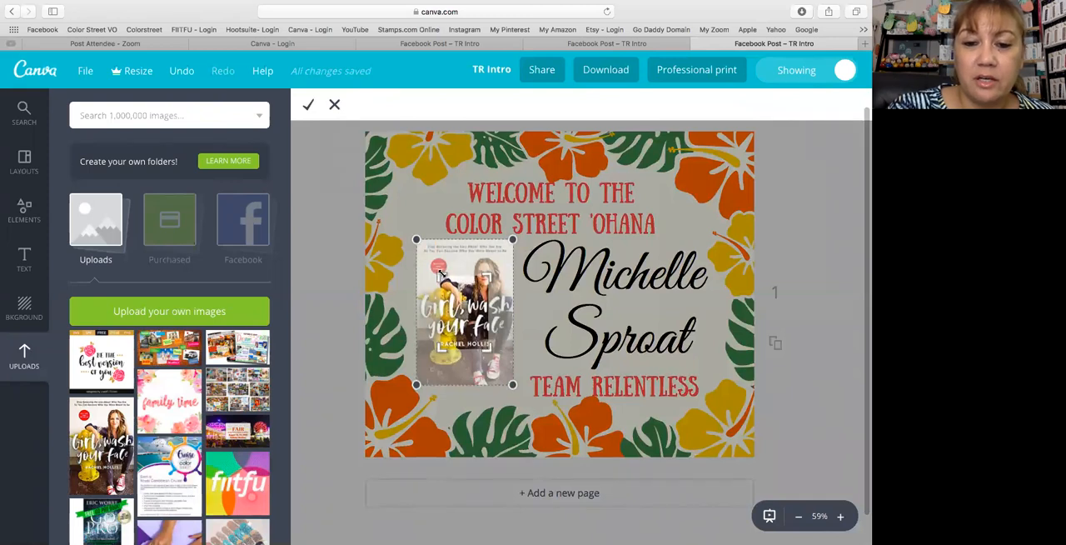
mouse_move(449, 299)
left_mouse_down()
mouse_move(460, 296)
mouse_move(434, 307)
left_mouse_up()
scroll(442, 272, "down", 1)
left_click_drag(441, 269, 449, 258)
scroll(449, 258, "up", 1)
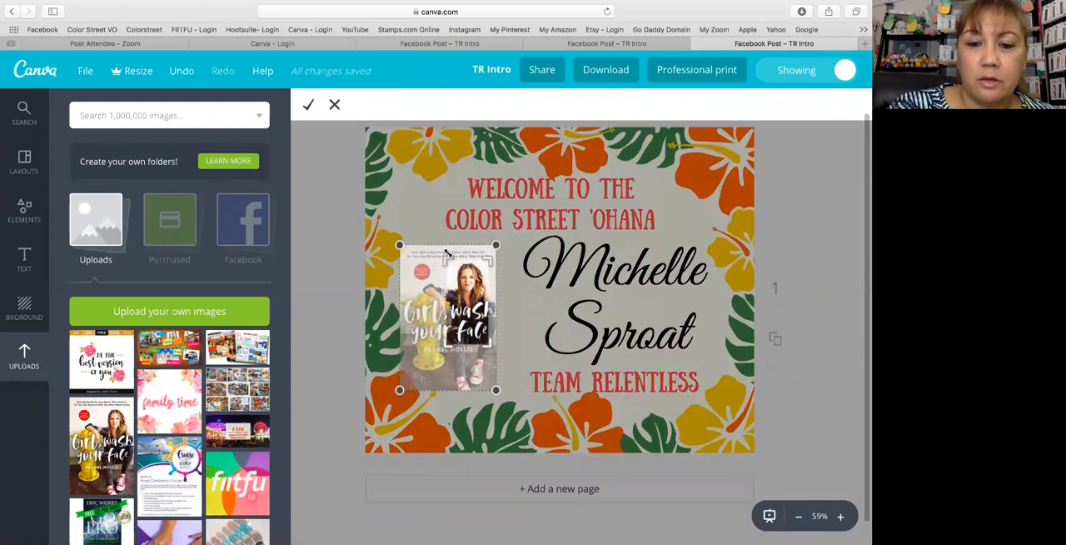
left_click_drag(453, 275, 446, 259)
scroll(488, 400, "up", 1)
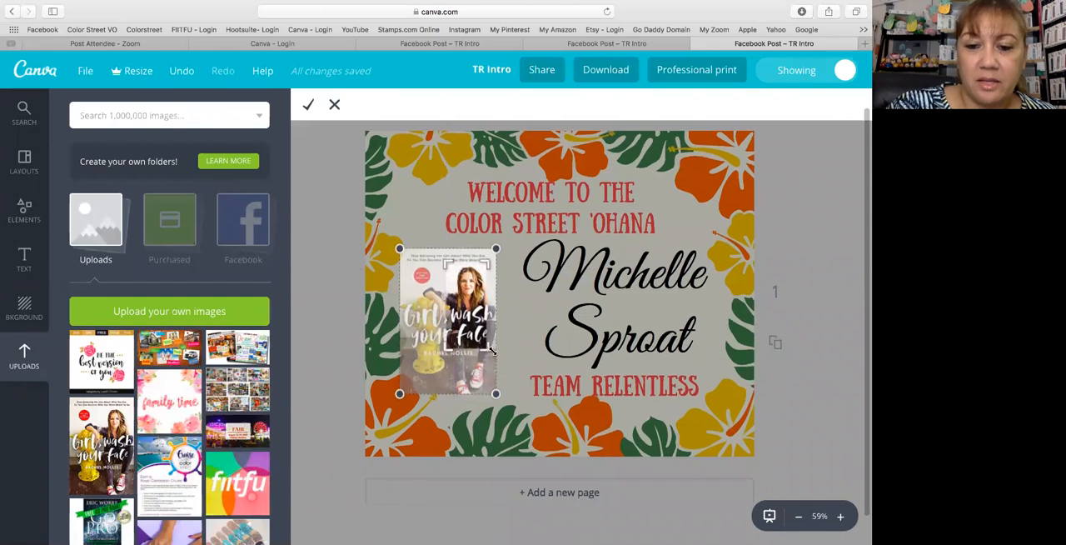
scroll(492, 351, "down", 1)
scroll(492, 351, "down", 1)
left_click_drag(491, 343, 501, 351)
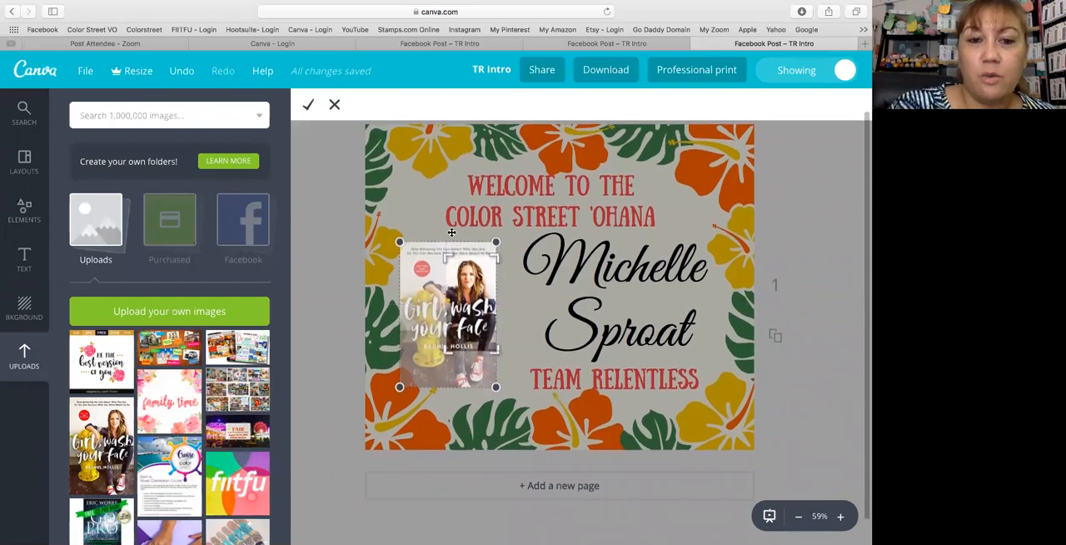
scroll(500, 350, "down", 1)
left_click(307, 106)
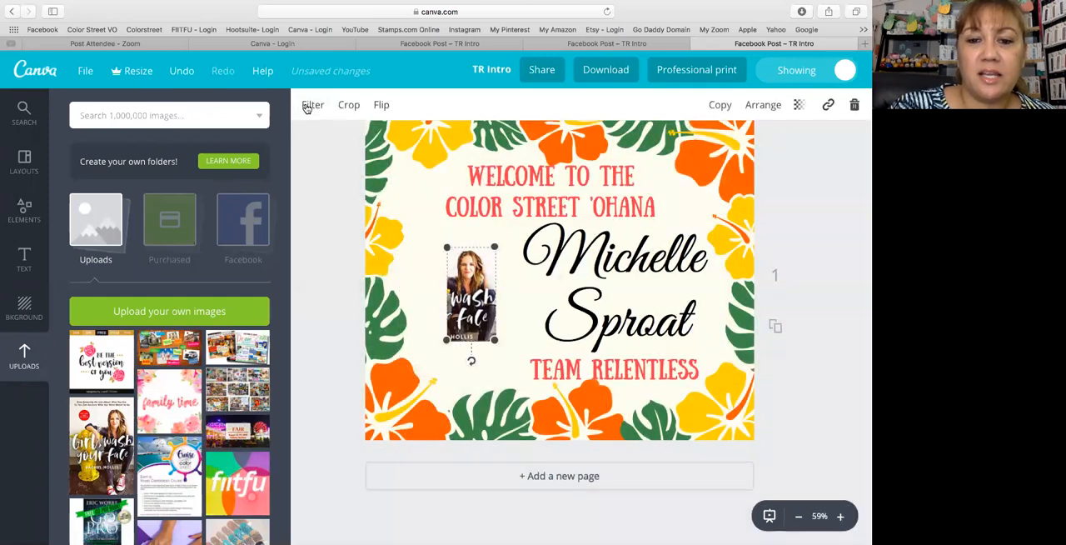
- Enlarge the cropped picture and position it beside the name, clear of the heading and the flower border
scroll(409, 235, "down", 1)
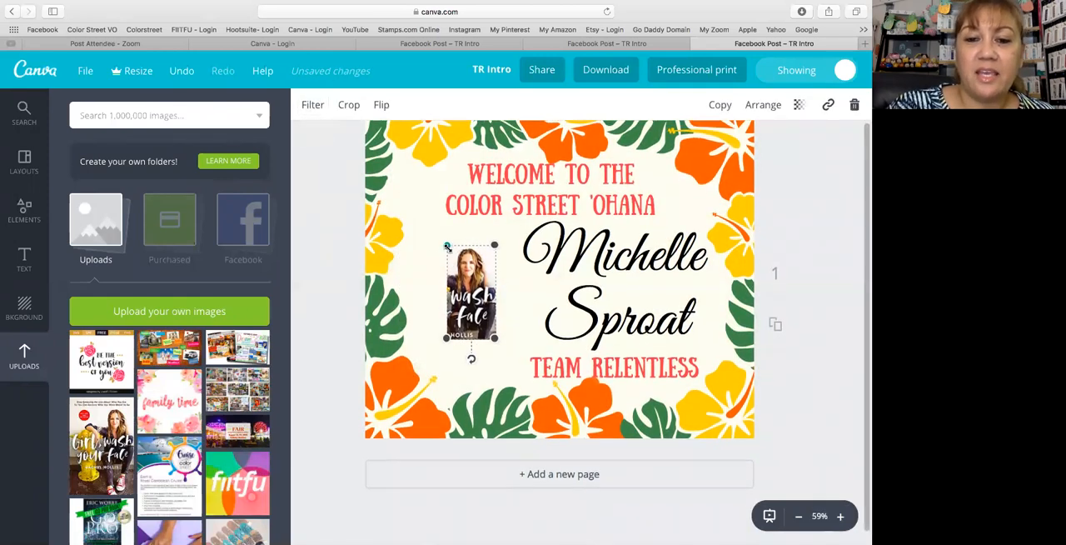
left_click_drag(447, 245, 427, 209)
scroll(466, 275, "up", 2)
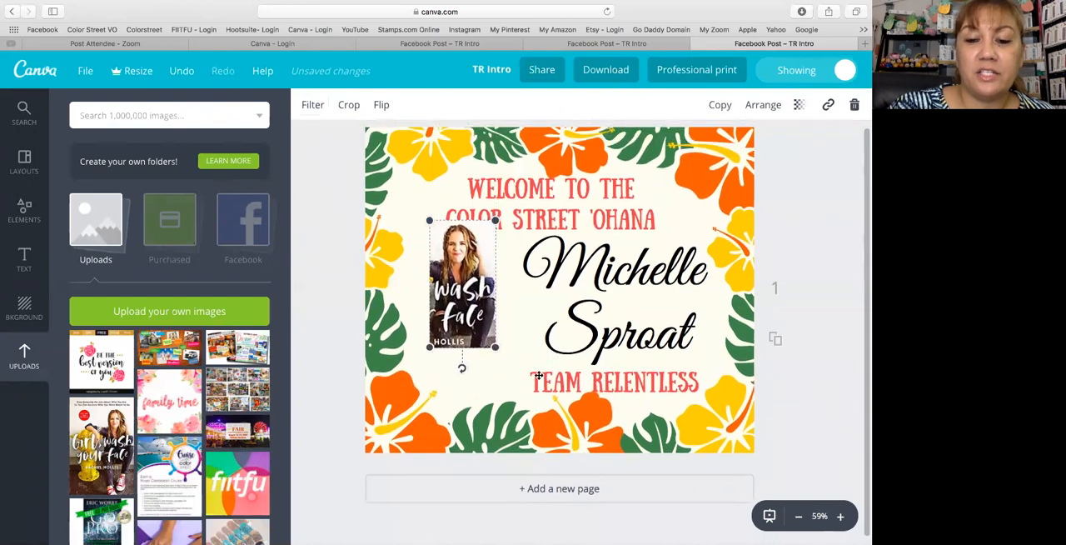
left_click_drag(494, 349, 510, 389)
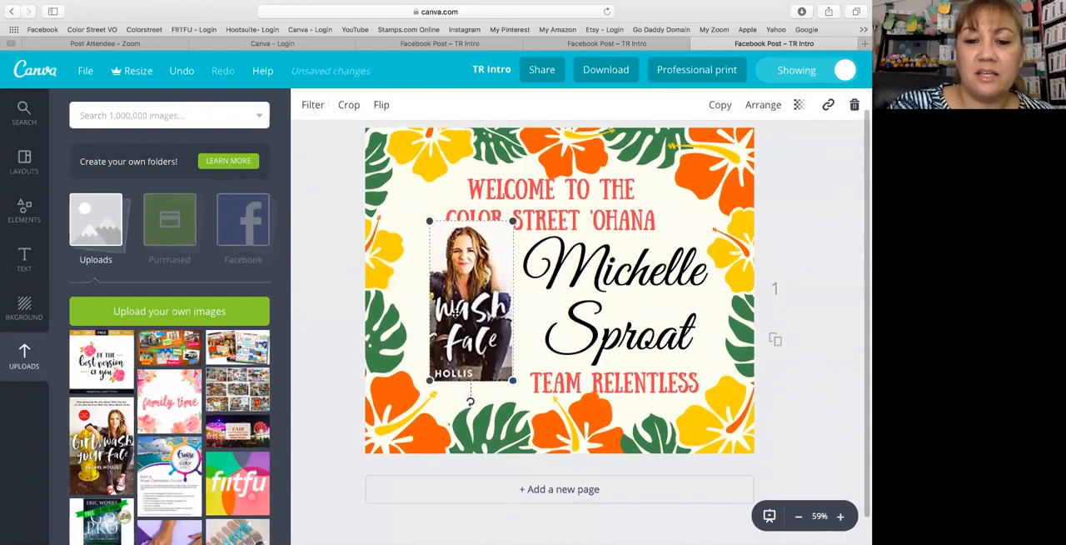
scroll(455, 324, "down", 1)
left_click_drag(456, 323, 456, 330)
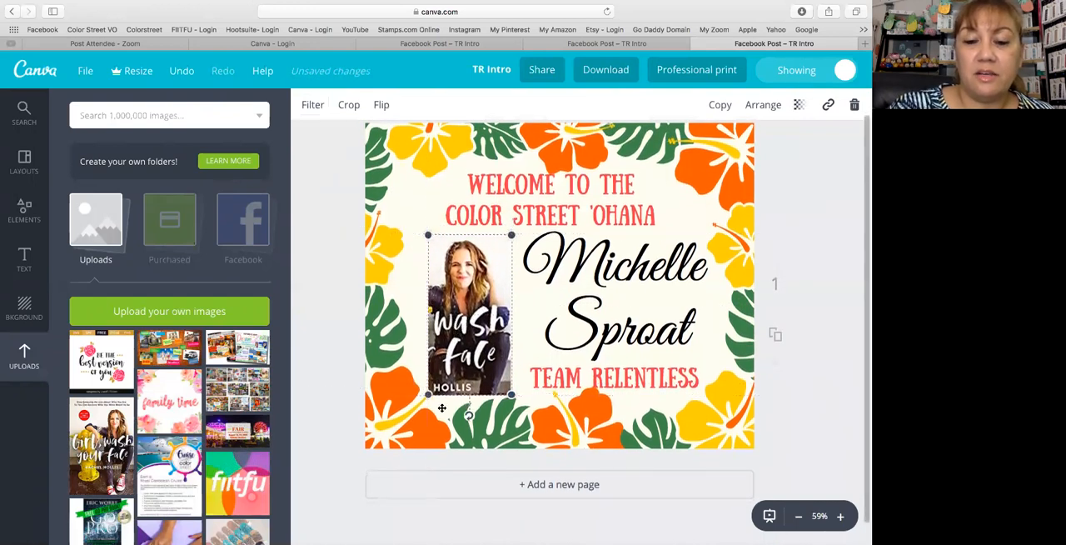
scroll(441, 407, "up", 1)
left_click_drag(441, 408, 440, 382)
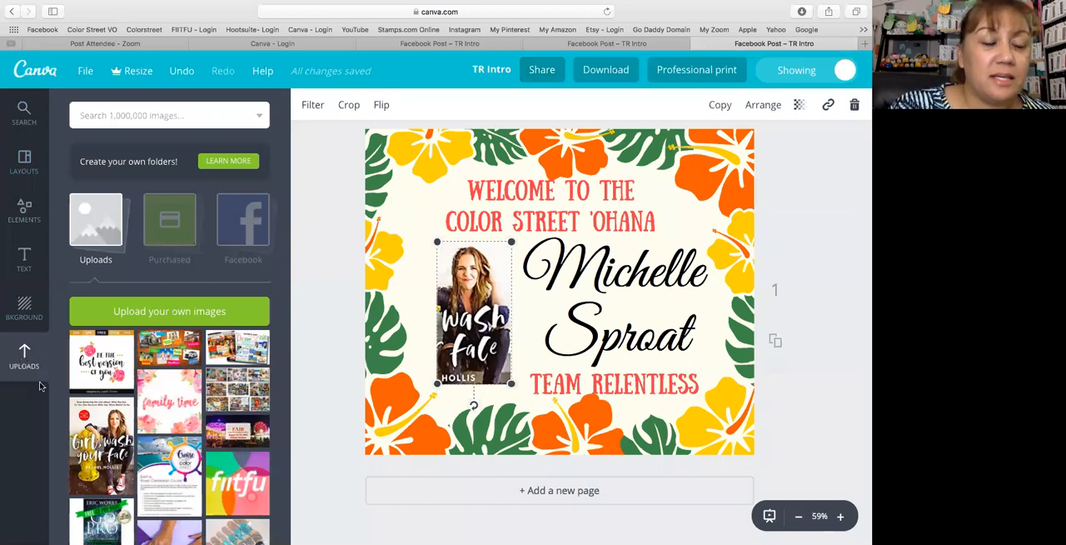
- Try the teal checked background and the pink striped background on the page, and undo both background changes
left_click(25, 310)
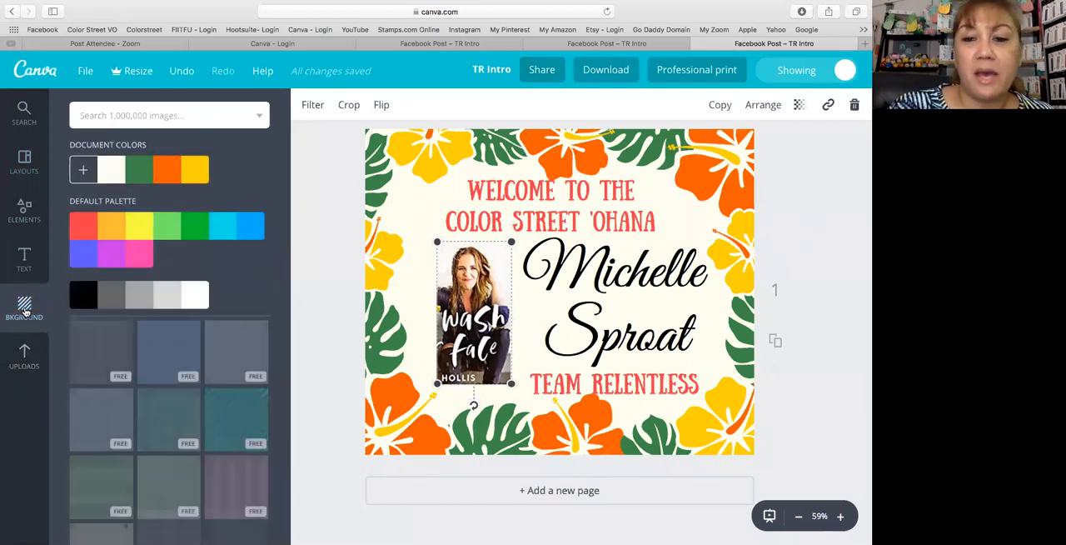
scroll(176, 364, "down", 1)
scroll(194, 356, "down", 2)
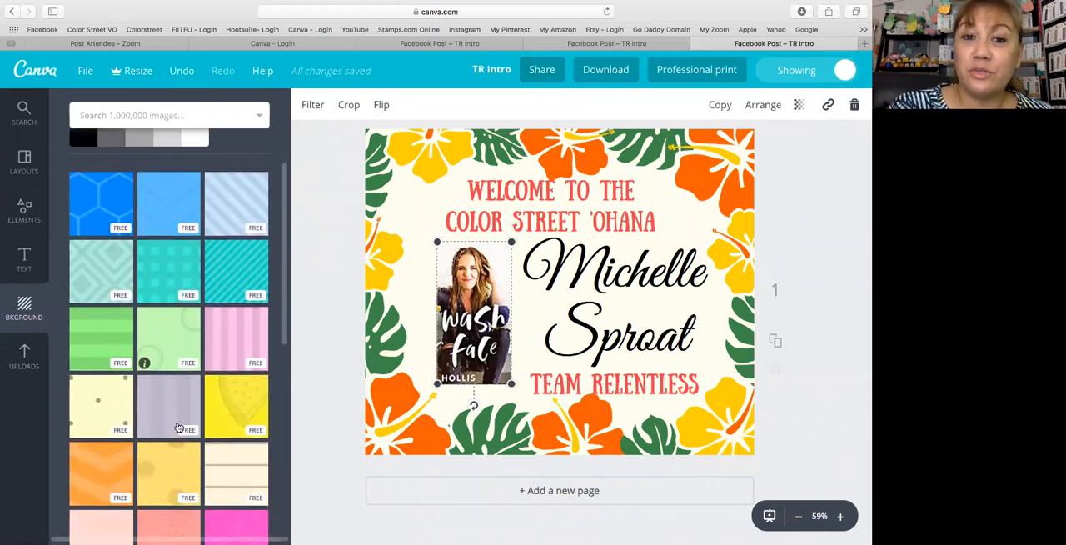
scroll(188, 352, "down", 1)
scroll(188, 352, "down", 1)
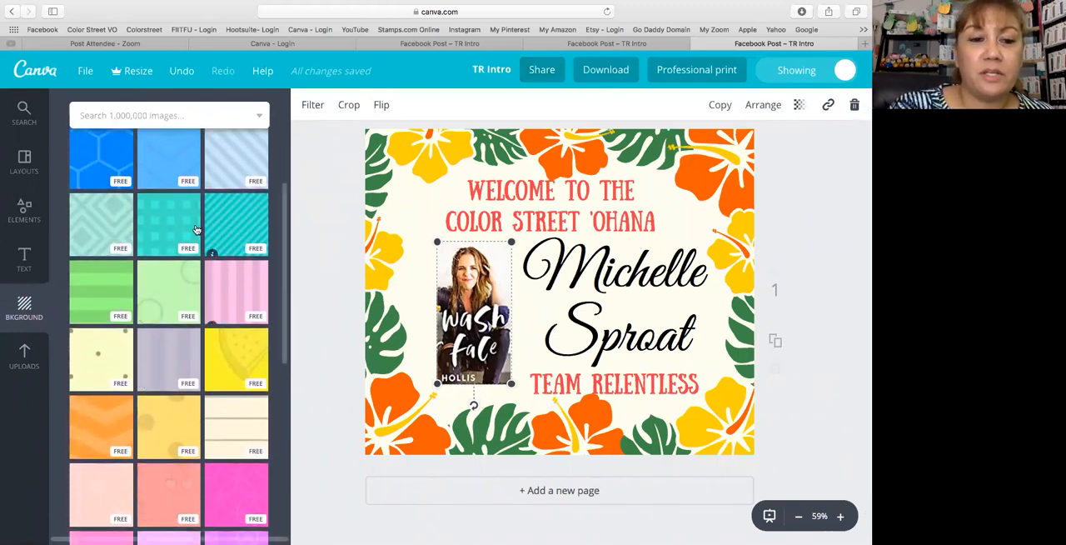
left_click(160, 223)
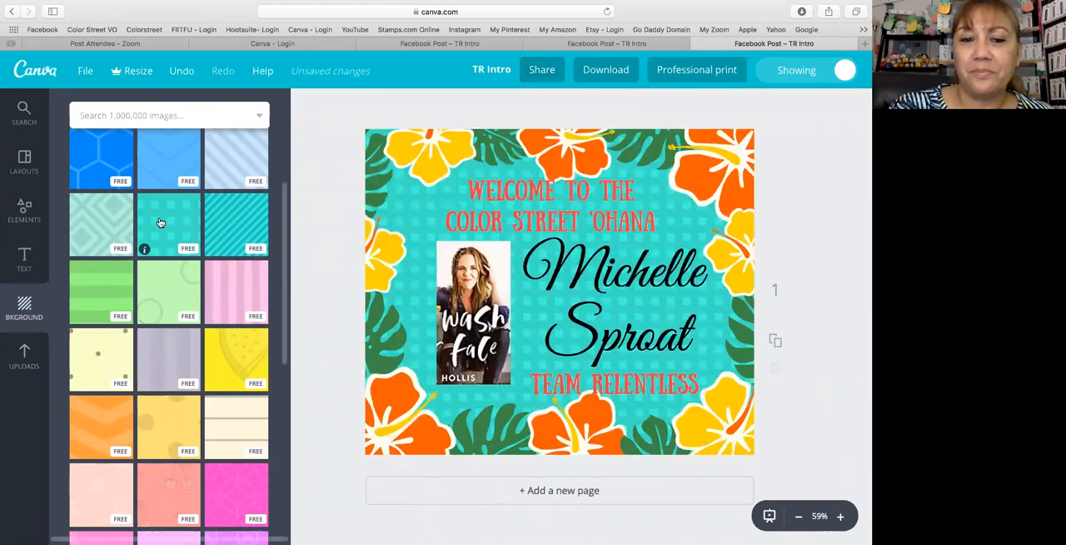
left_click(228, 294)
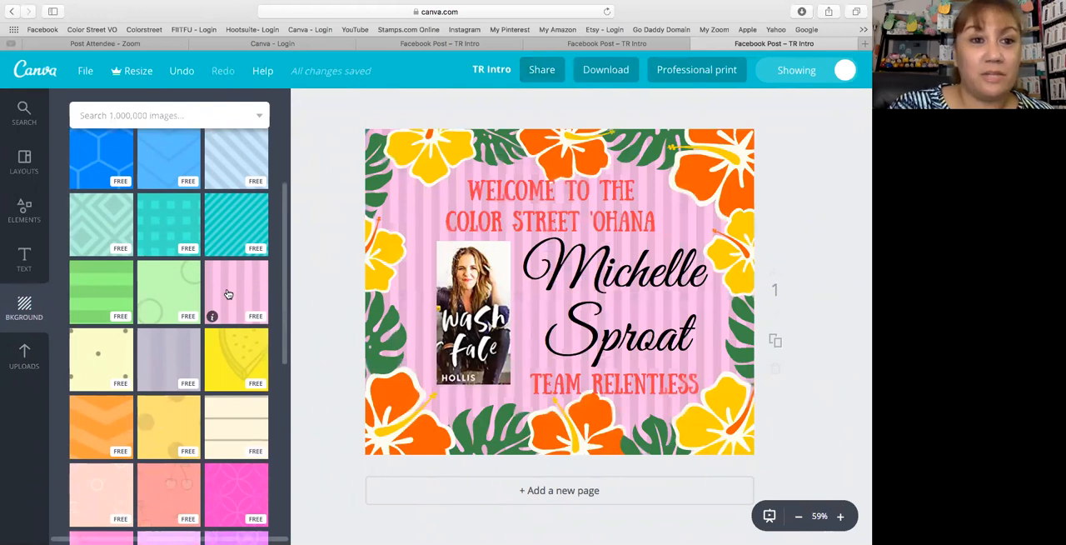
left_click(184, 75)
left_click(184, 75)
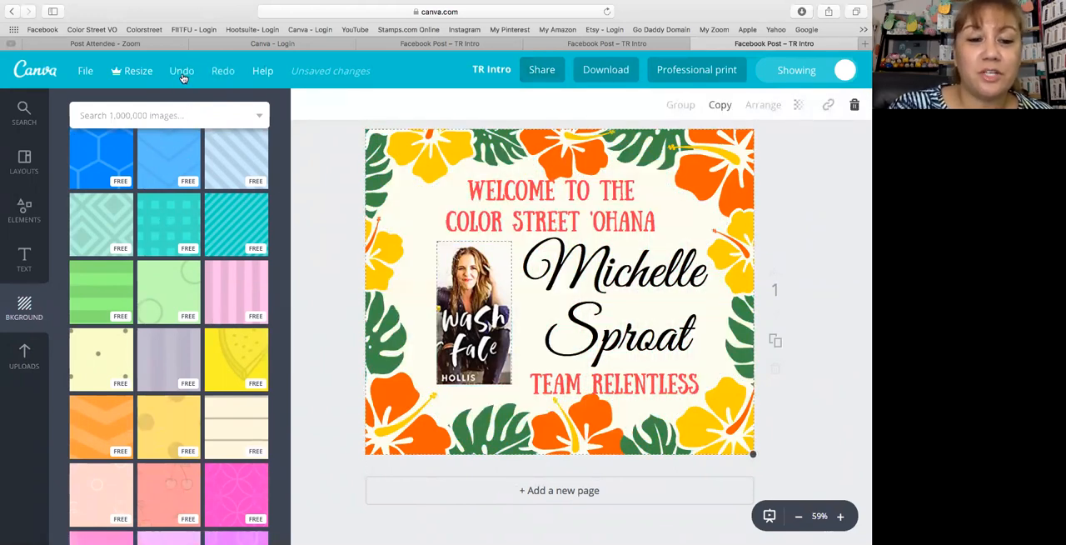
- Browse the background gallery from the free patterns through the paid photo backgrounds
scroll(178, 333, "down", 5)
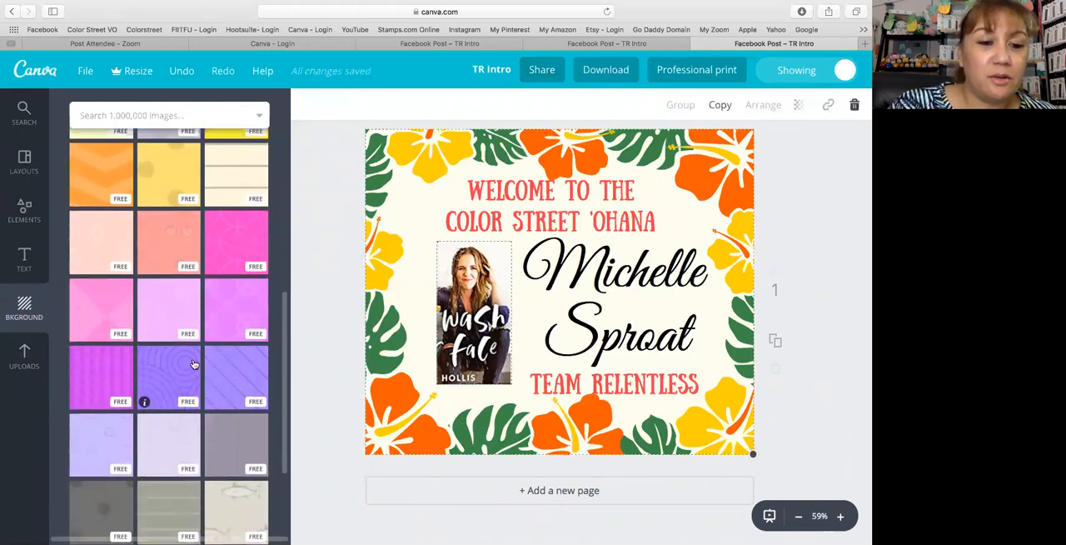
scroll(193, 364, "down", 5)
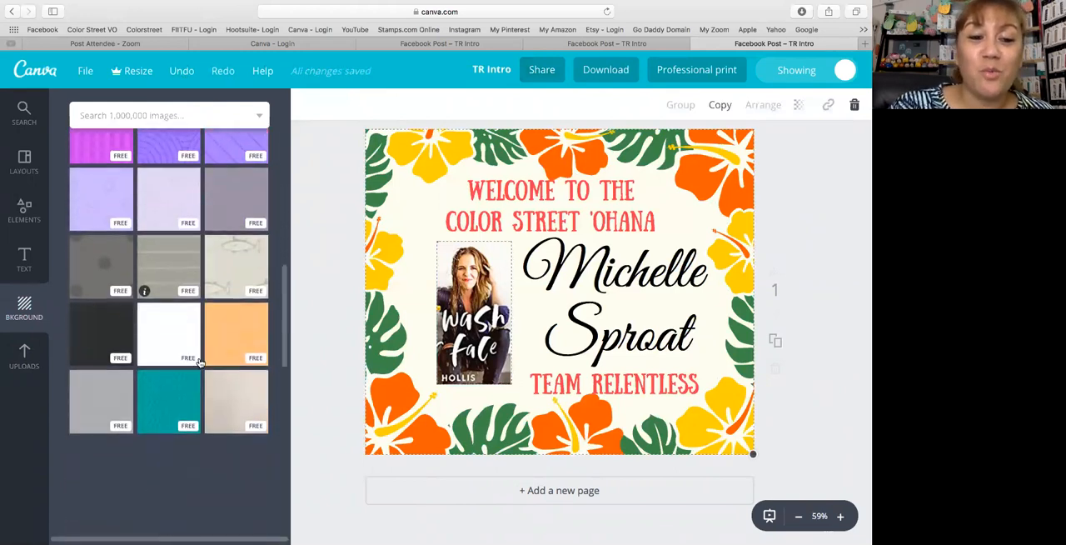
scroll(200, 360, "down", 10)
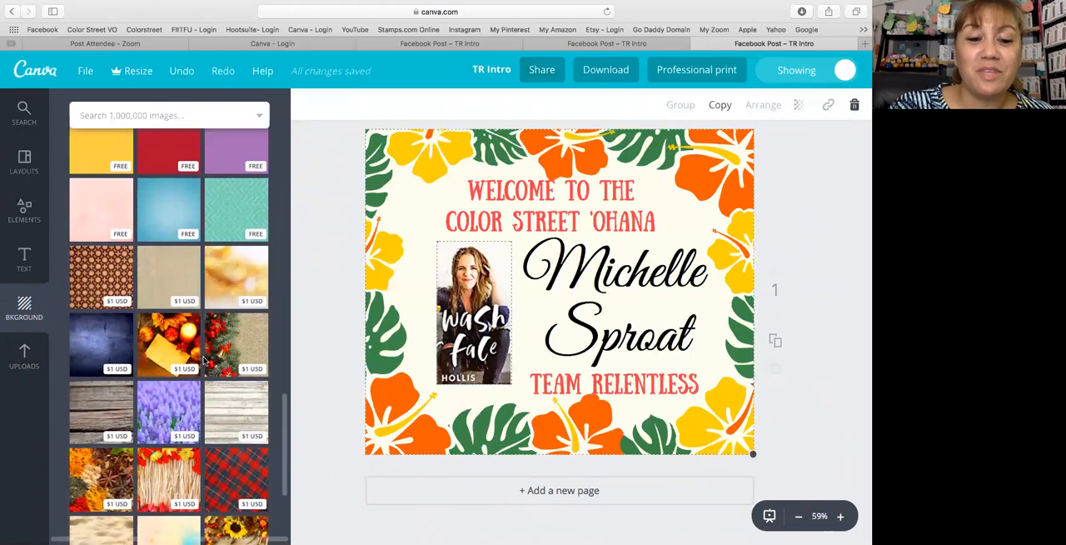
scroll(203, 359, "down", 3)
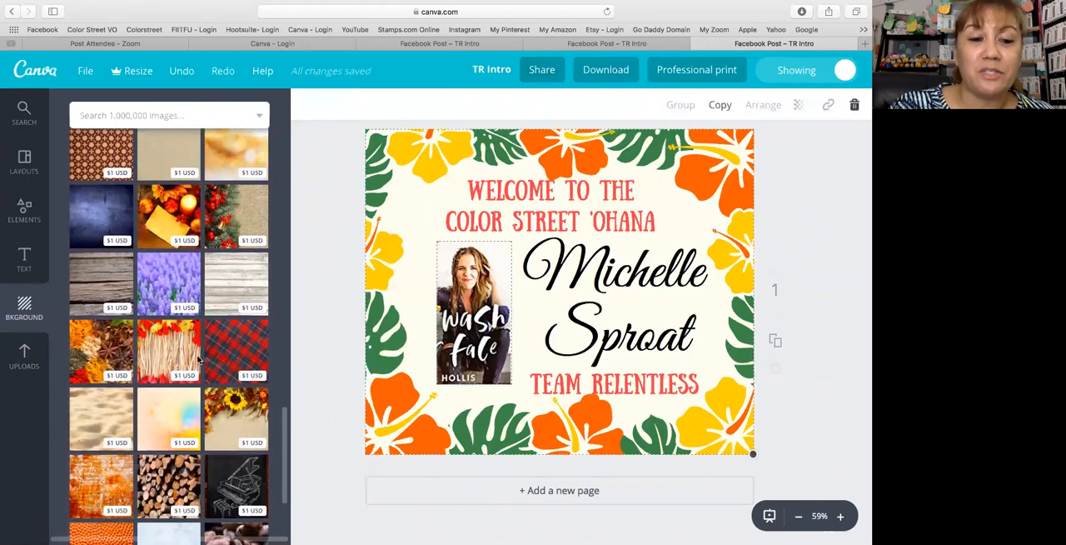
scroll(200, 360, "down", 1)
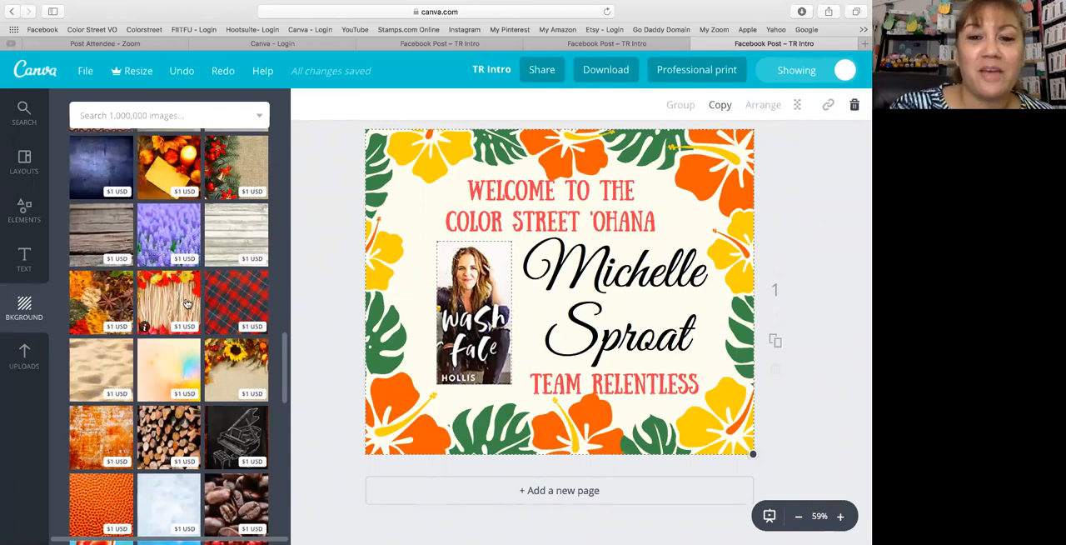
scroll(166, 310, "up", 10)
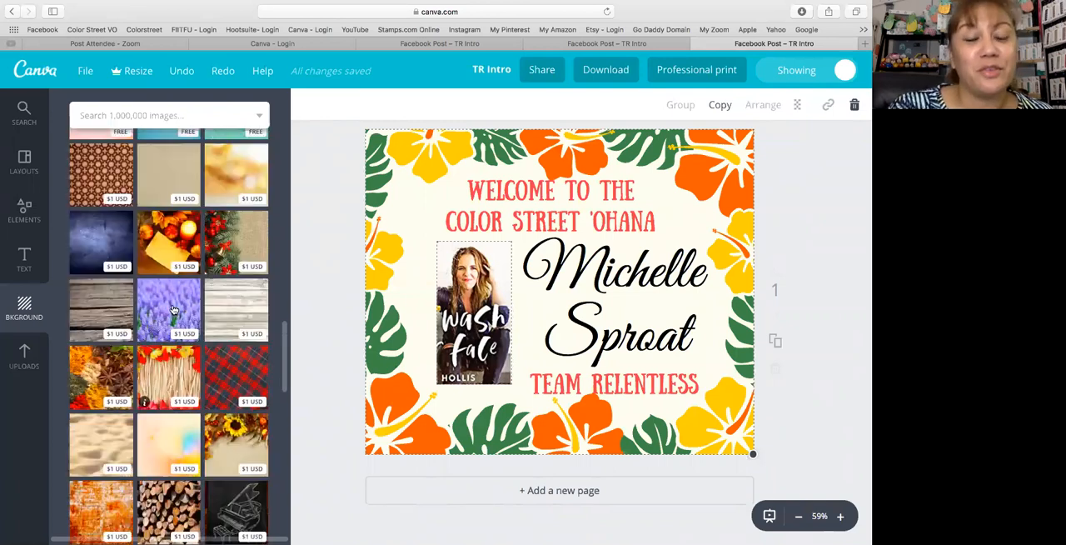
- Add a heading text box, move it over the start of the welcome heading, and replace its text with "Test"
left_click(11, 265)
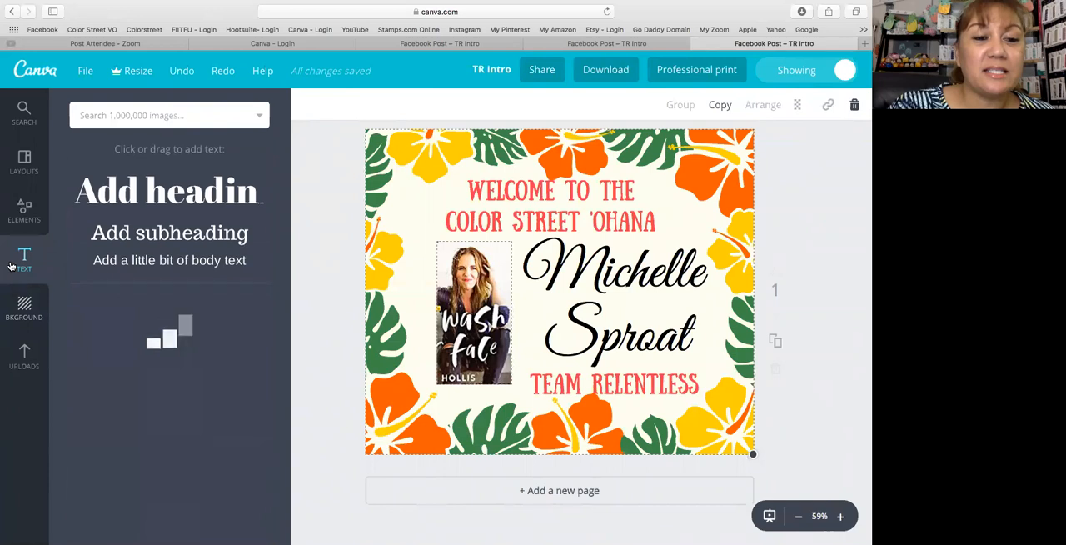
scroll(155, 309, "down", 1)
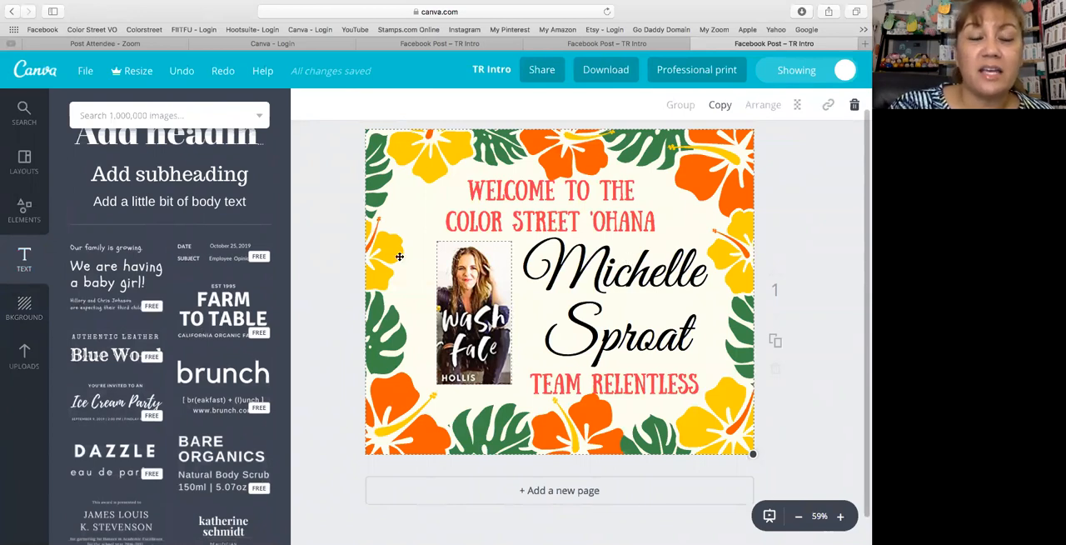
scroll(325, 246, "up", 1)
scroll(200, 225, "up", 2)
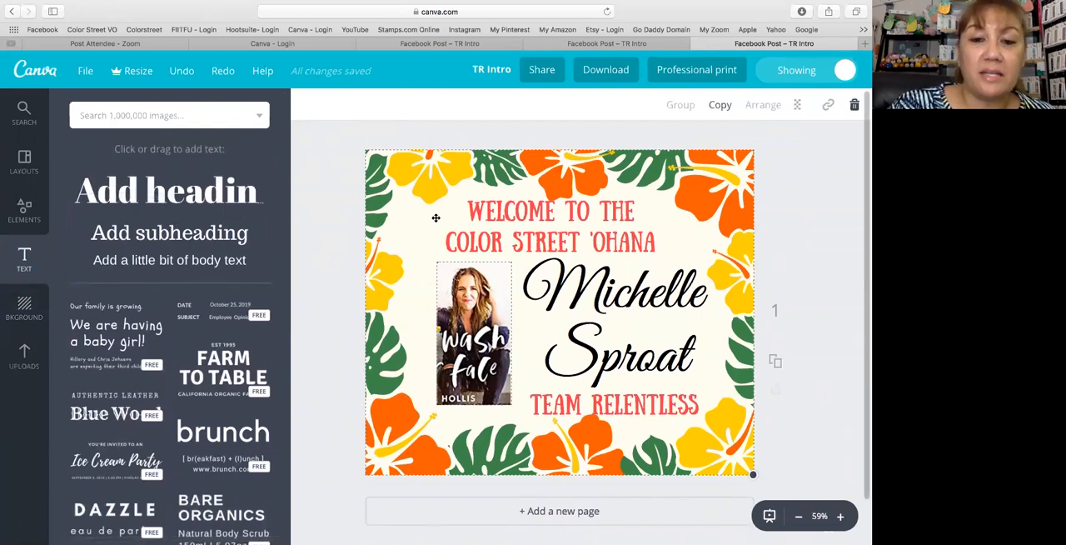
left_click(141, 191)
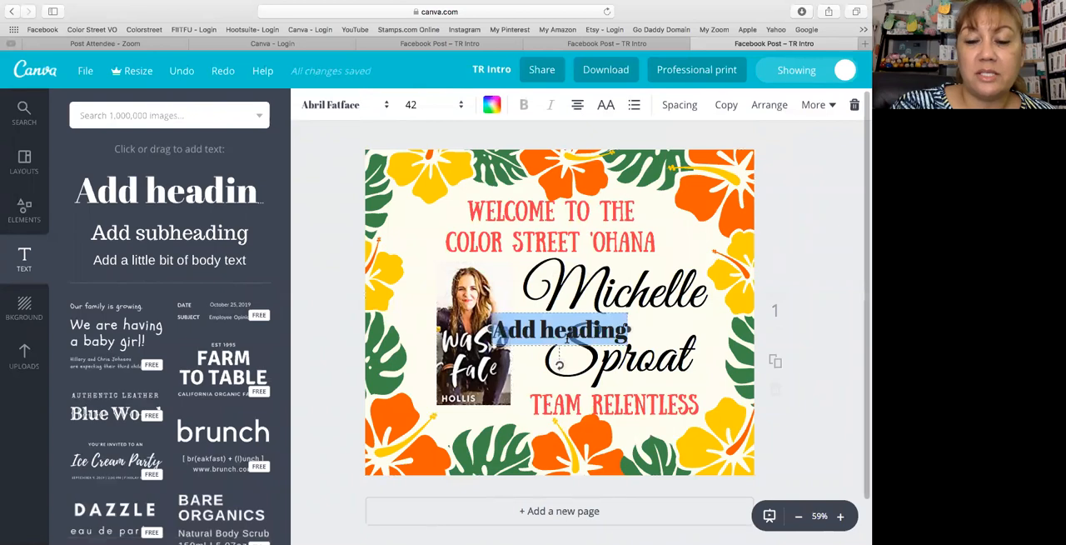
left_click_drag(556, 310, 438, 199)
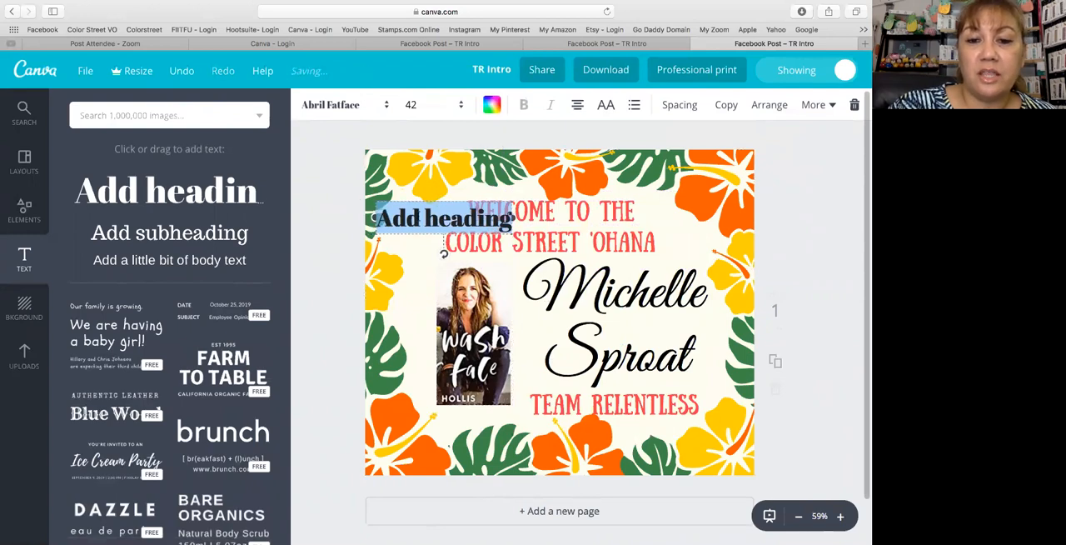
left_click_drag(375, 219, 513, 217)
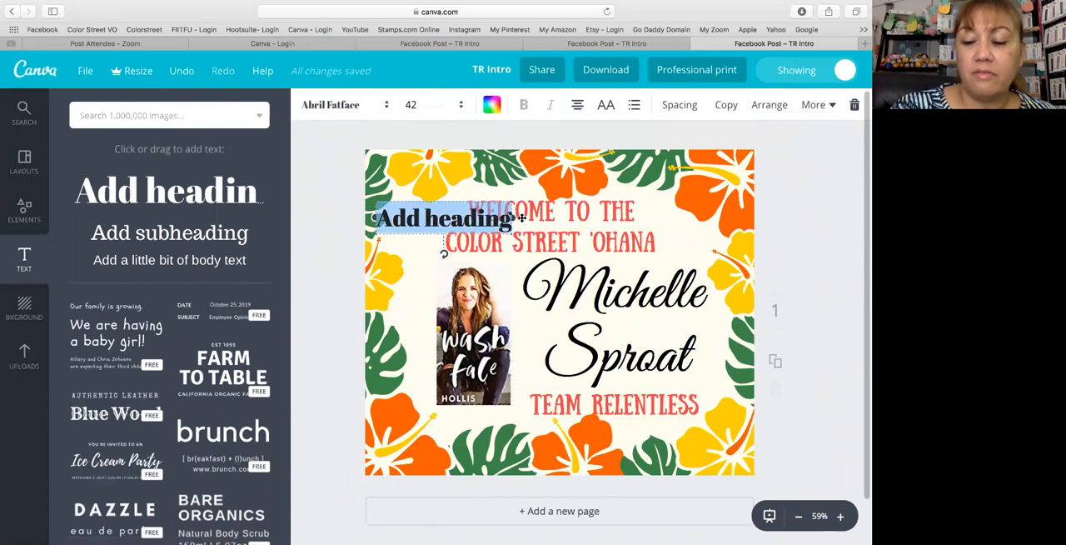
key("BackSpace")
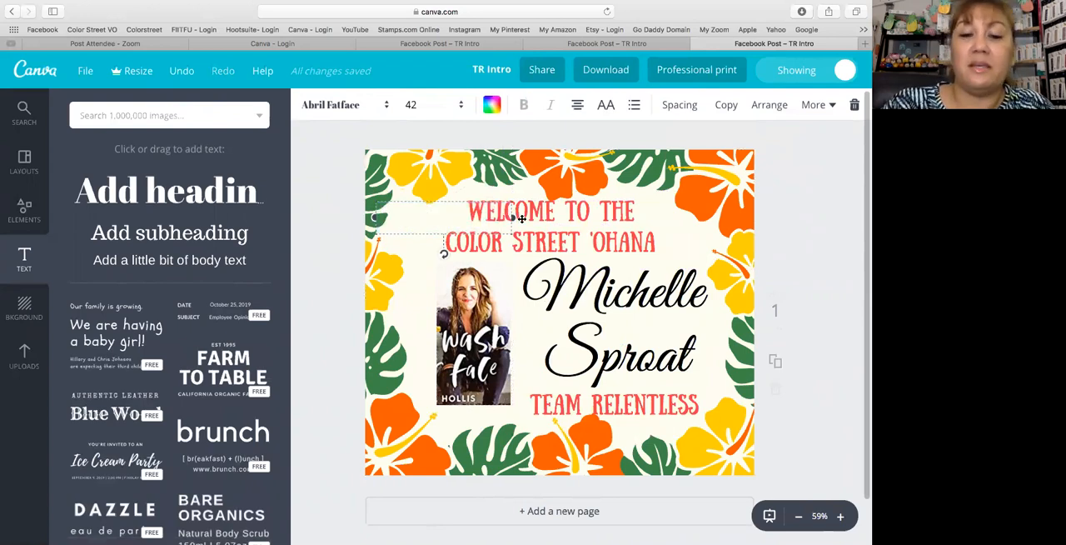
type("Test")
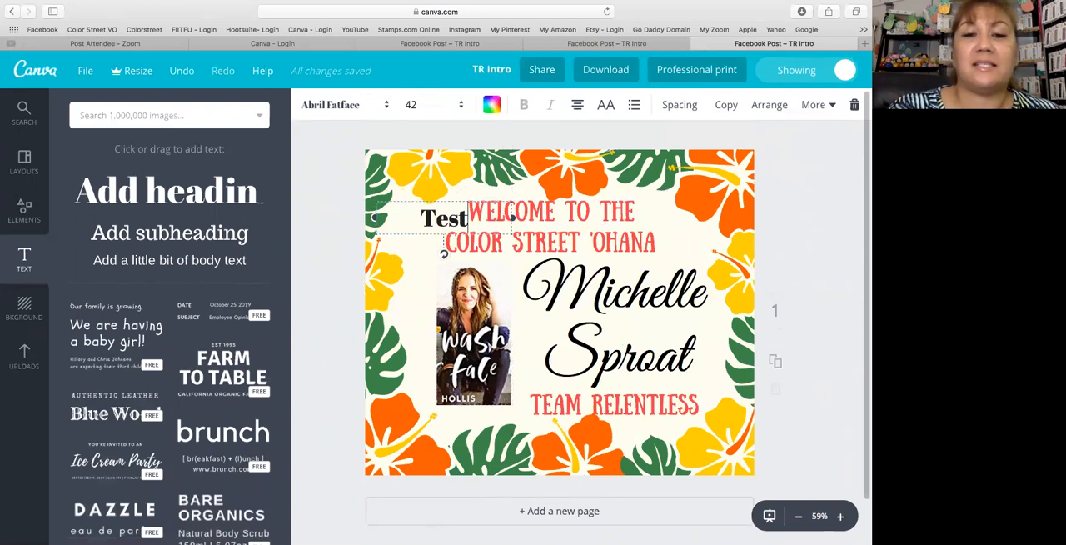
- Try red and violet on the "Test" heading, and color it dark gray
left_click(491, 104)
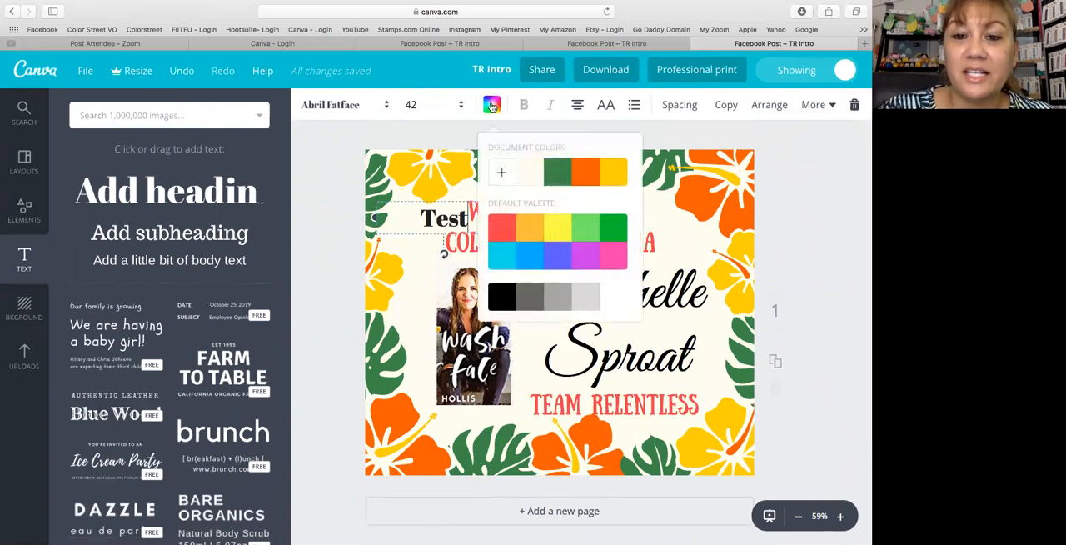
left_click(510, 233)
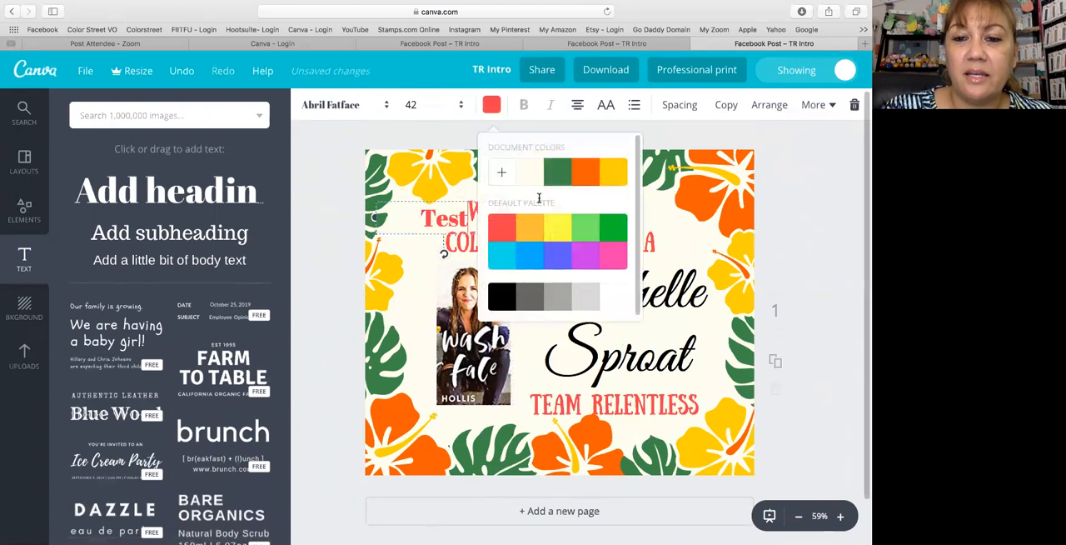
left_click(558, 260)
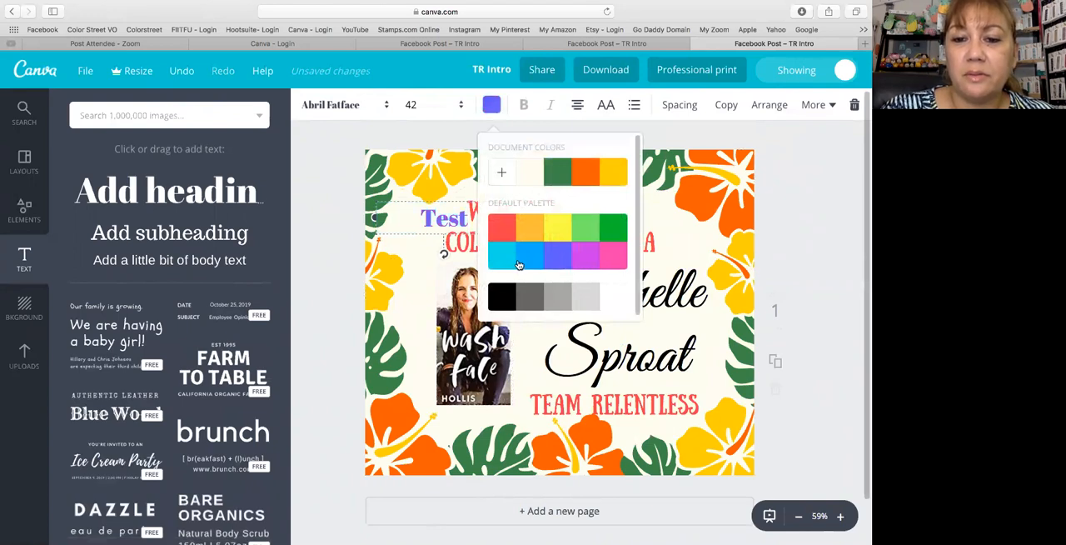
left_click(529, 297)
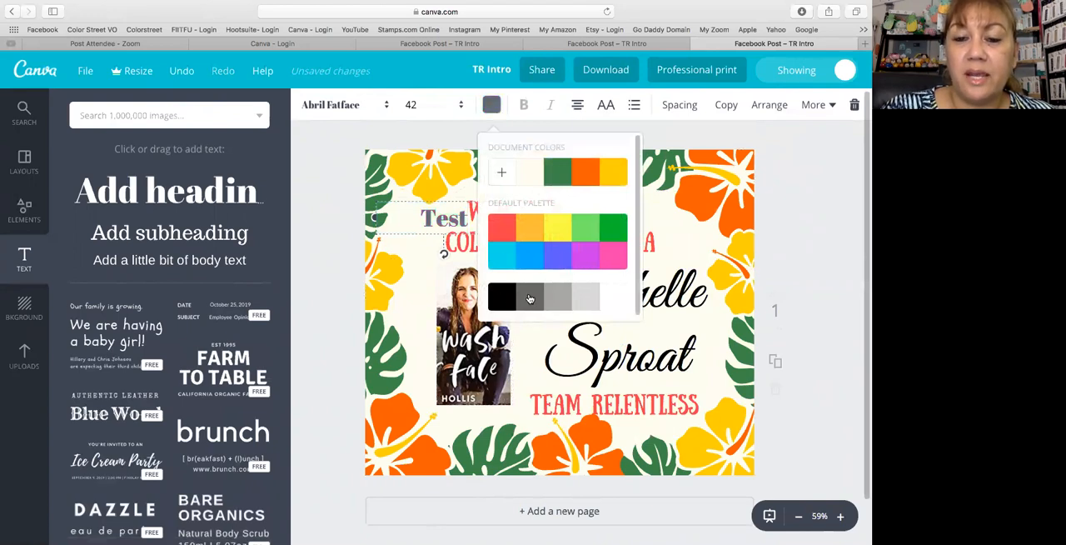
- Set the "Test" heading's font size to 56 and its font to Lustria
left_click(460, 105)
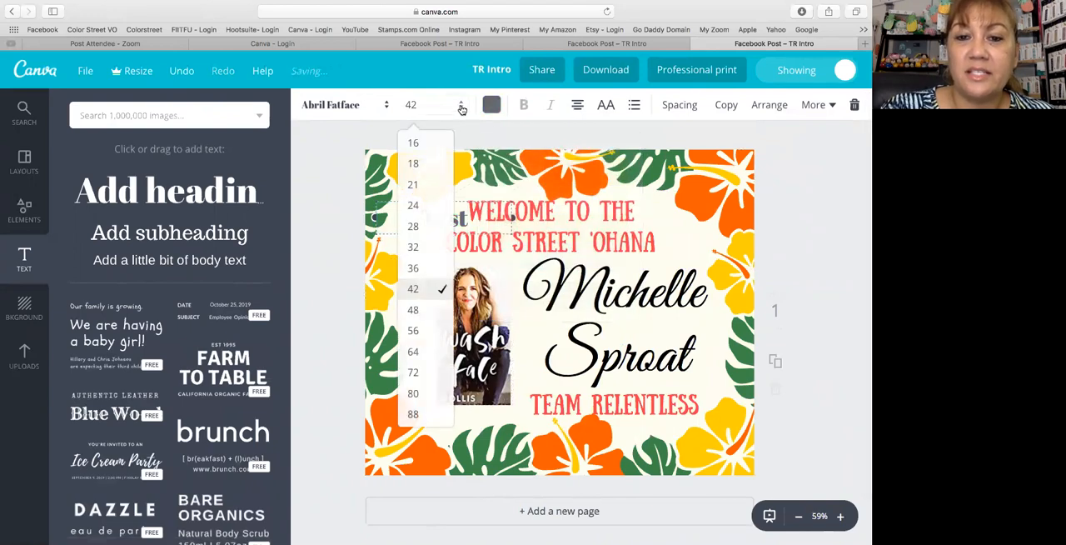
left_click(419, 330)
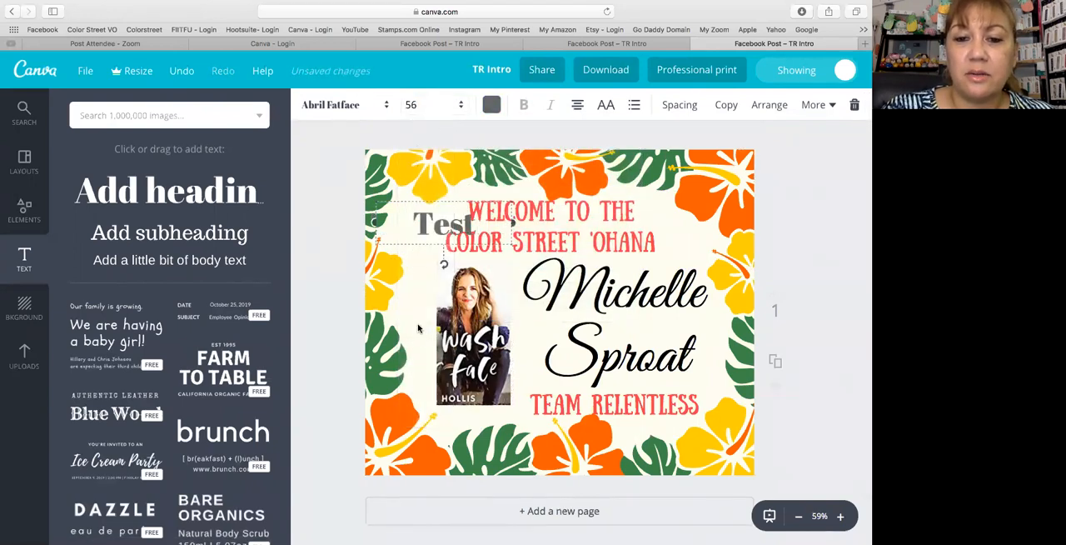
left_click(384, 111)
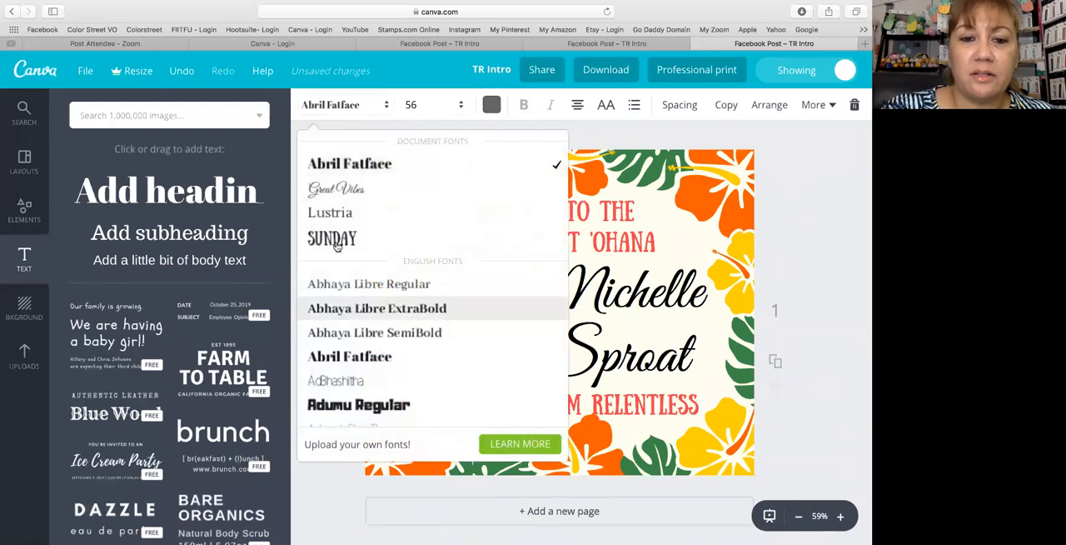
left_click(333, 215)
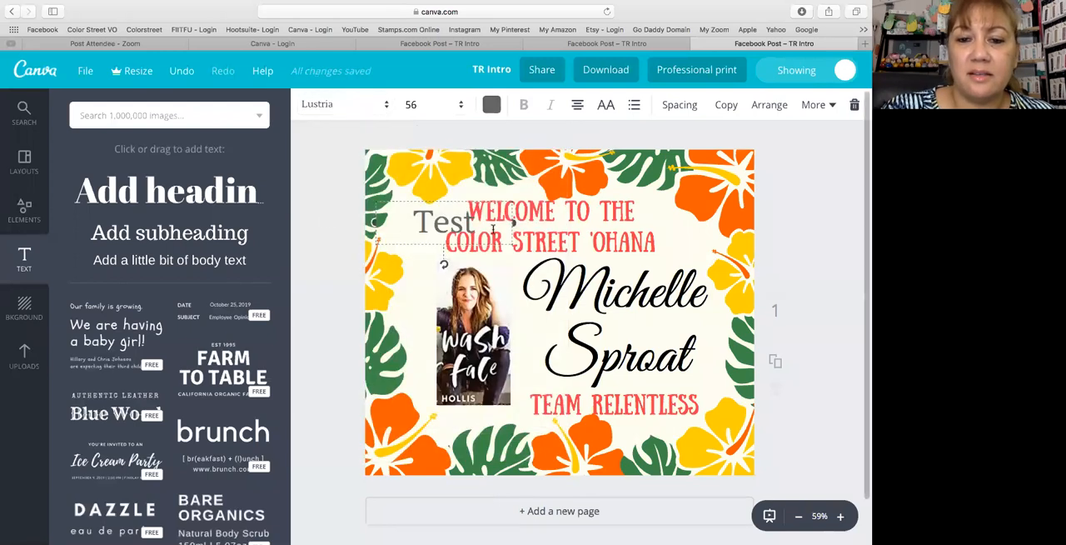
- Shift the "Test" heading away from the welcome heading toward the flower border, and delete it
left_click_drag(441, 198, 418, 198)
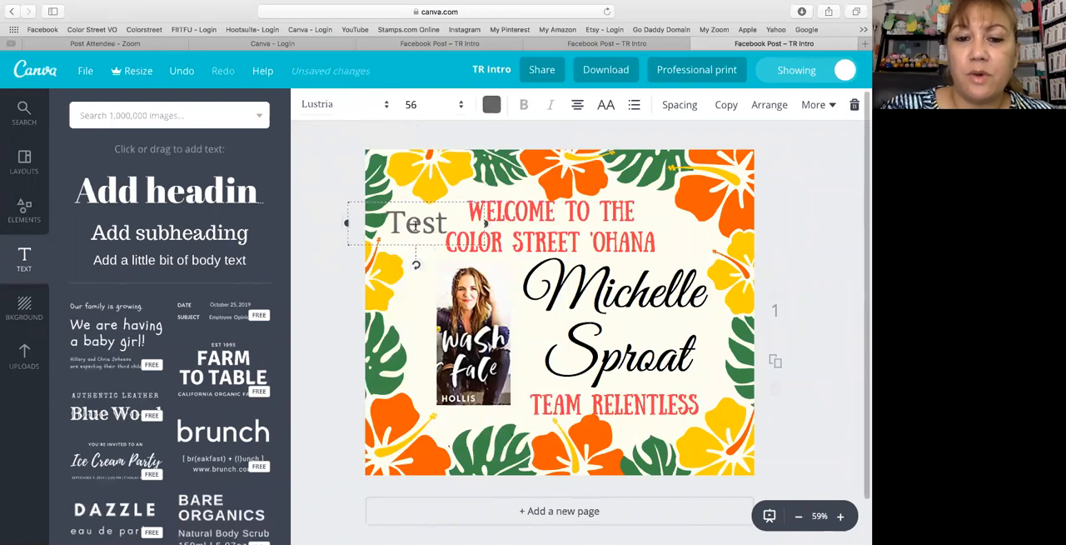
left_click(854, 106)
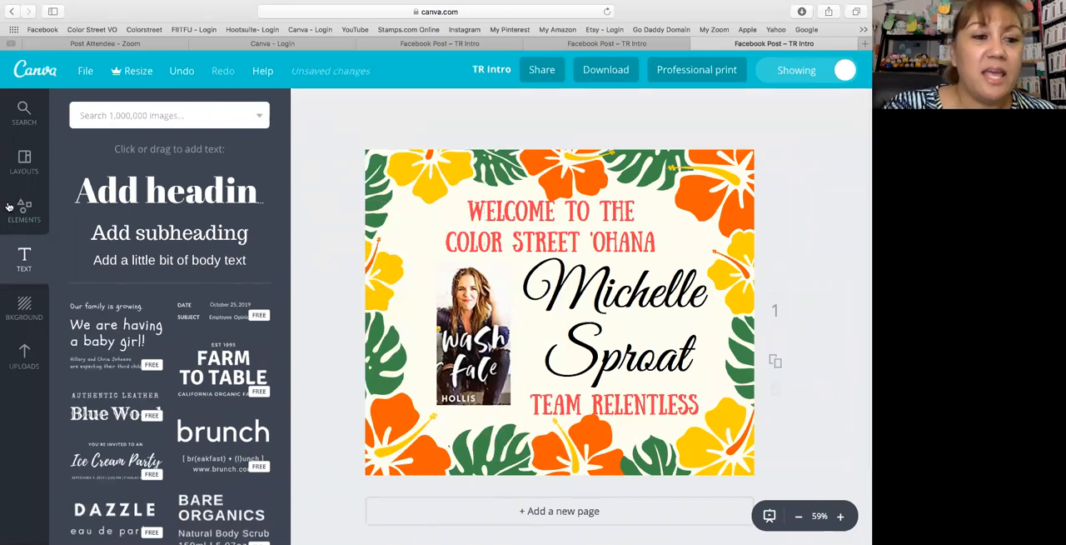
- Add a solid square from the shape elements to the page and color it pink
left_click(35, 216)
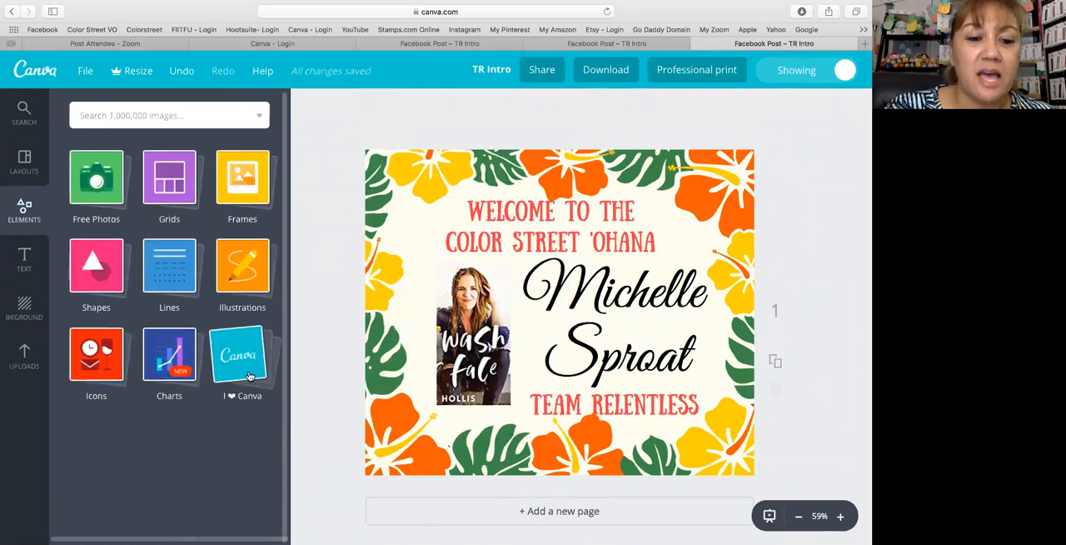
left_click(91, 268)
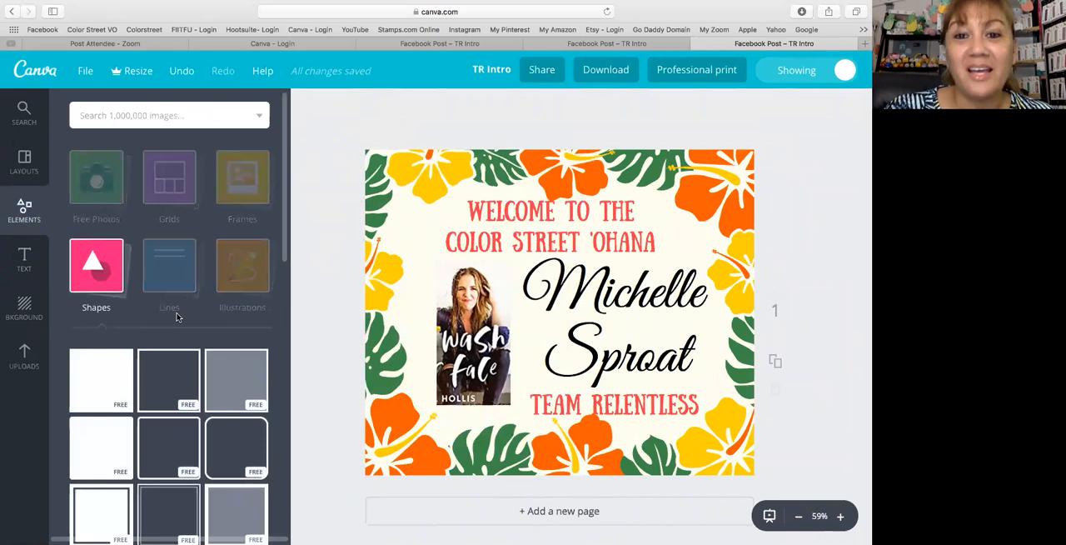
scroll(176, 317, "down", 3)
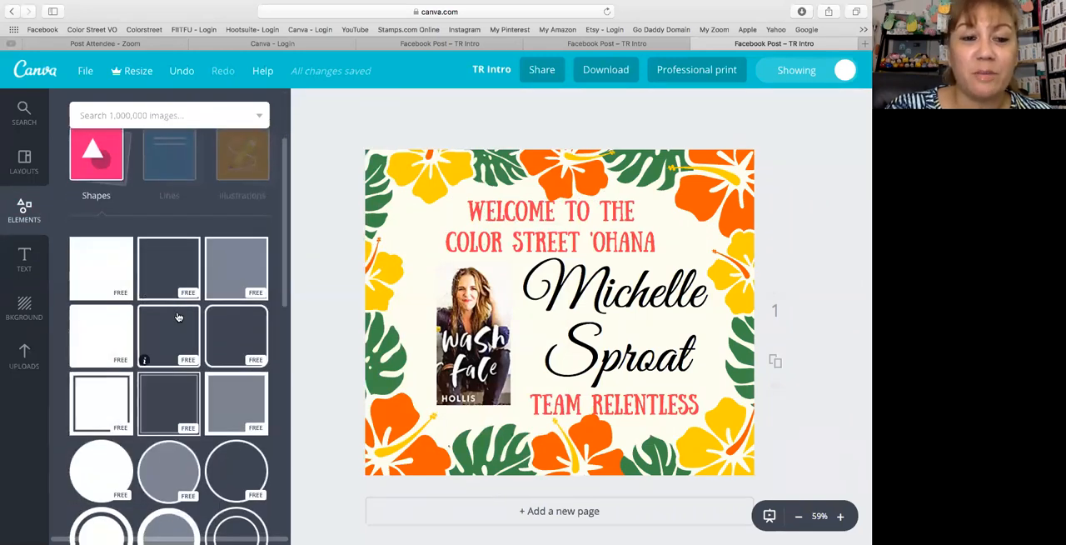
scroll(177, 317, "down", 1)
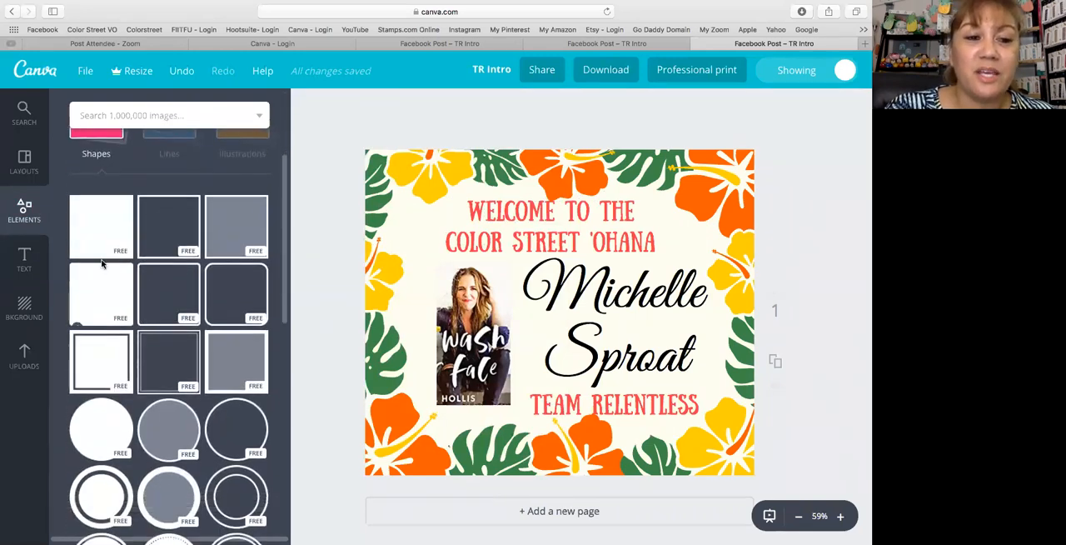
left_click(92, 229)
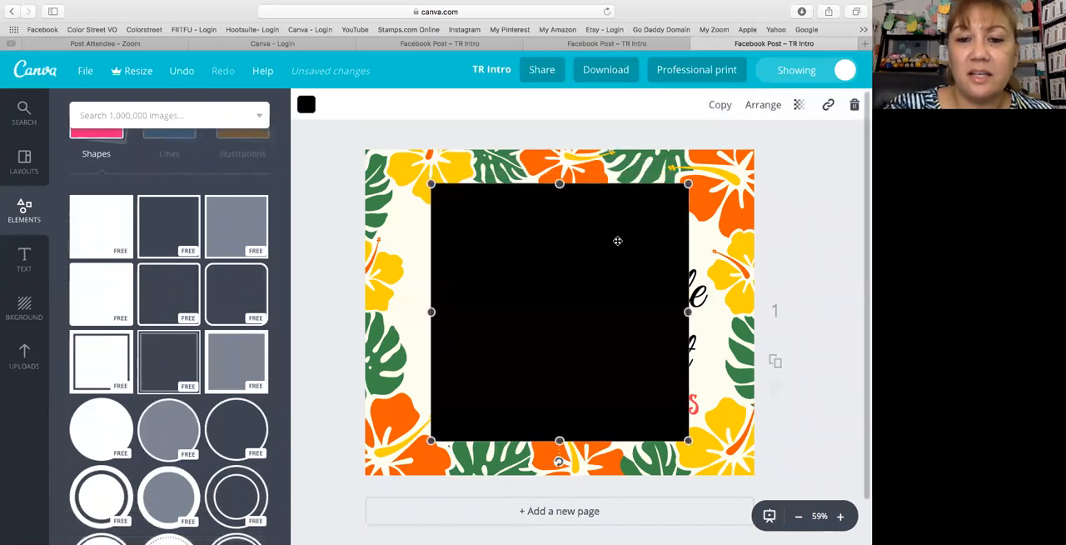
left_click(306, 105)
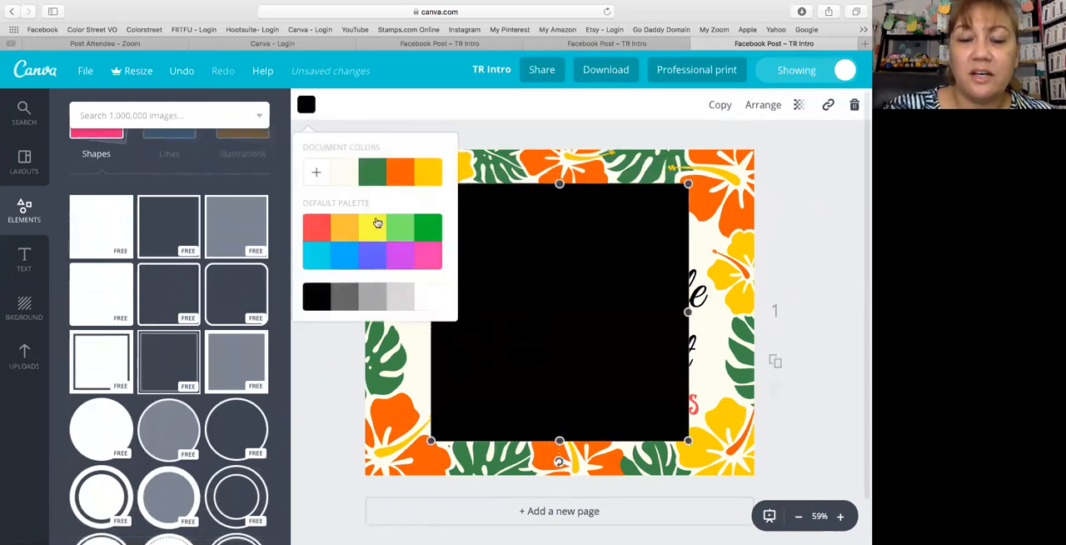
left_click(426, 263)
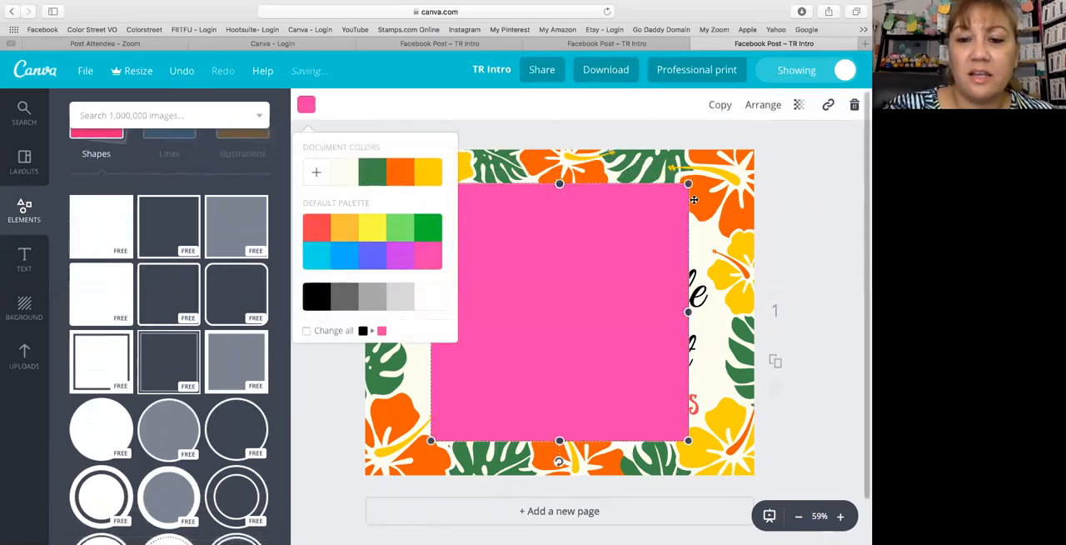
- Stretch the pink square into a wide rectangle that covers the heading, picture and name inside the flower border
mouse_move(559, 189)
left_mouse_down()
mouse_move(559, 226)
mouse_move(558, 201)
left_mouse_up()
left_click_drag(559, 440, 556, 416)
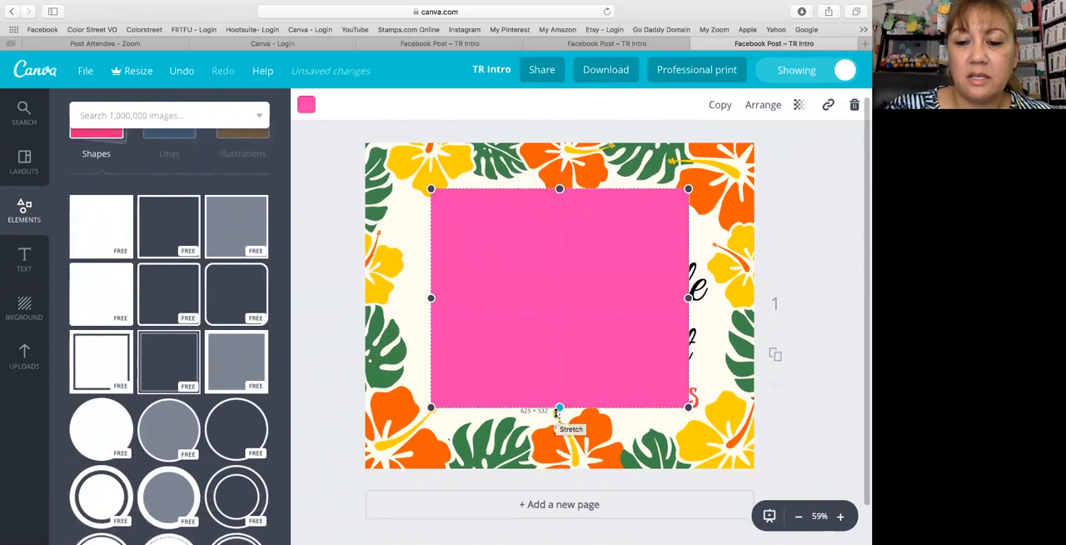
left_click_drag(432, 299, 414, 300)
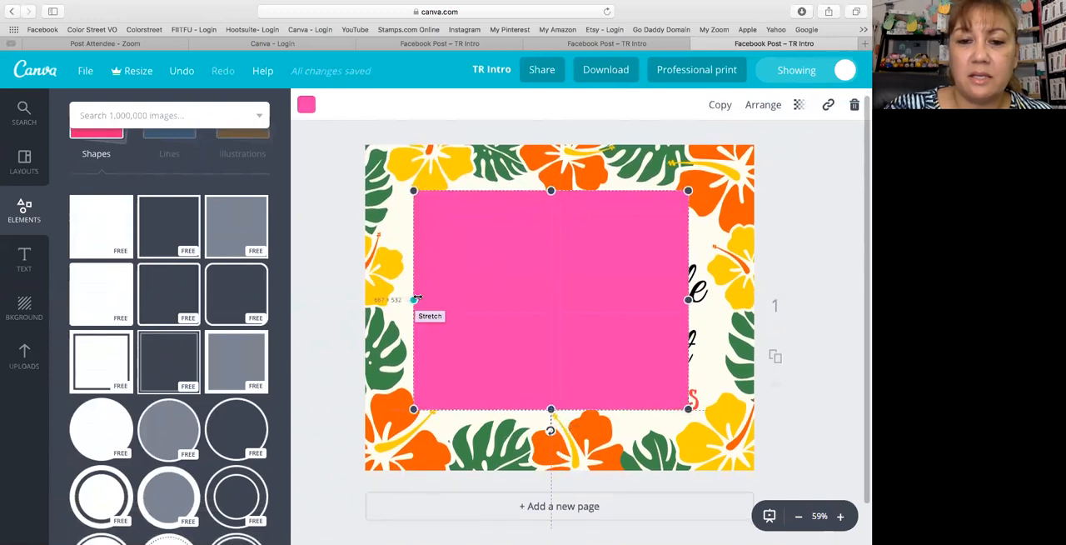
left_click_drag(690, 299, 717, 295)
left_click_drag(566, 185, 564, 195)
left_click_drag(592, 258, 591, 261)
scroll(592, 260, "up", 1)
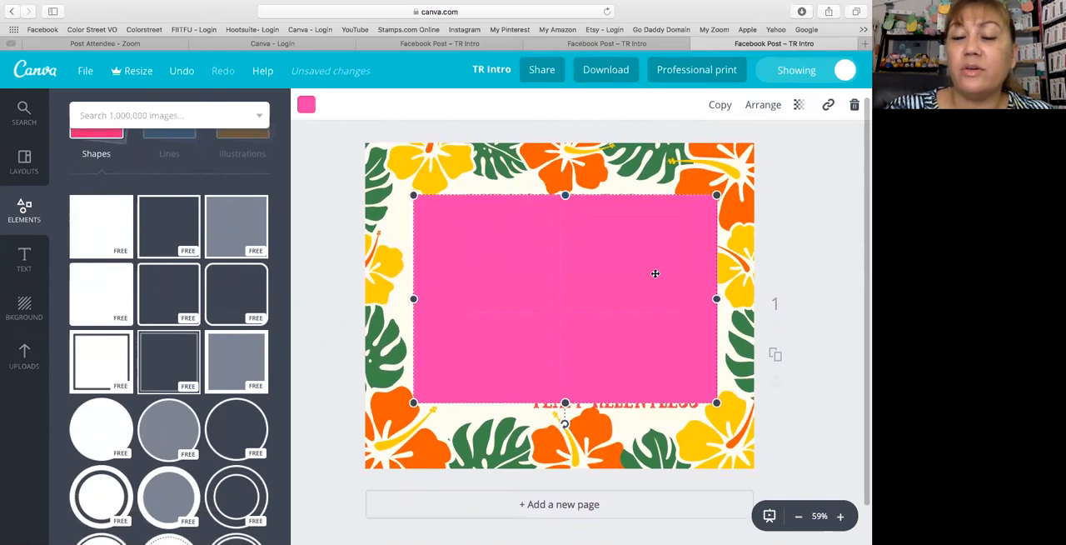
scroll(486, 305, "down", 2)
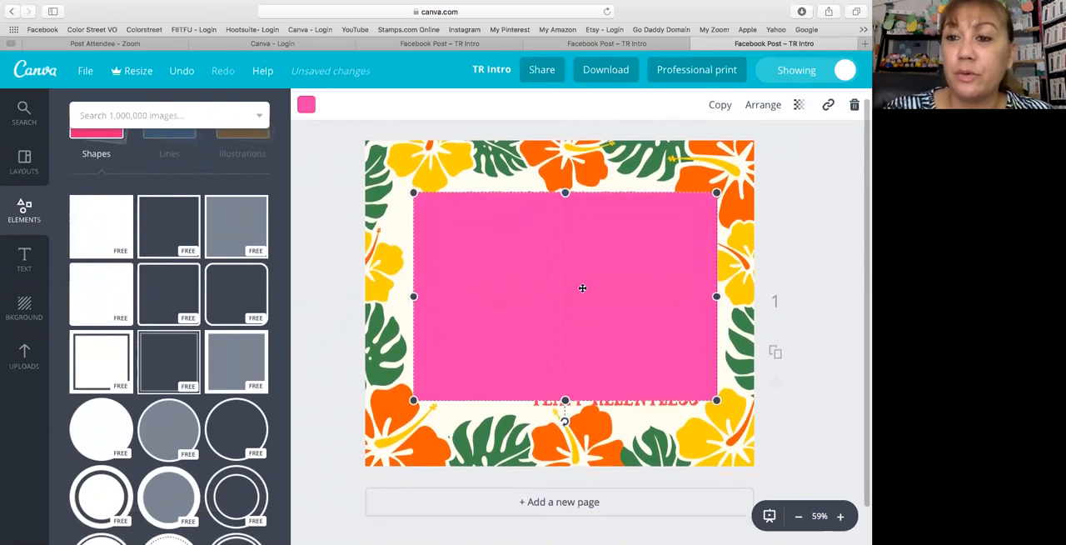
- Send the pink rectangle backward until it lies behind the picture, name and text lines, and delete it
left_click(760, 105)
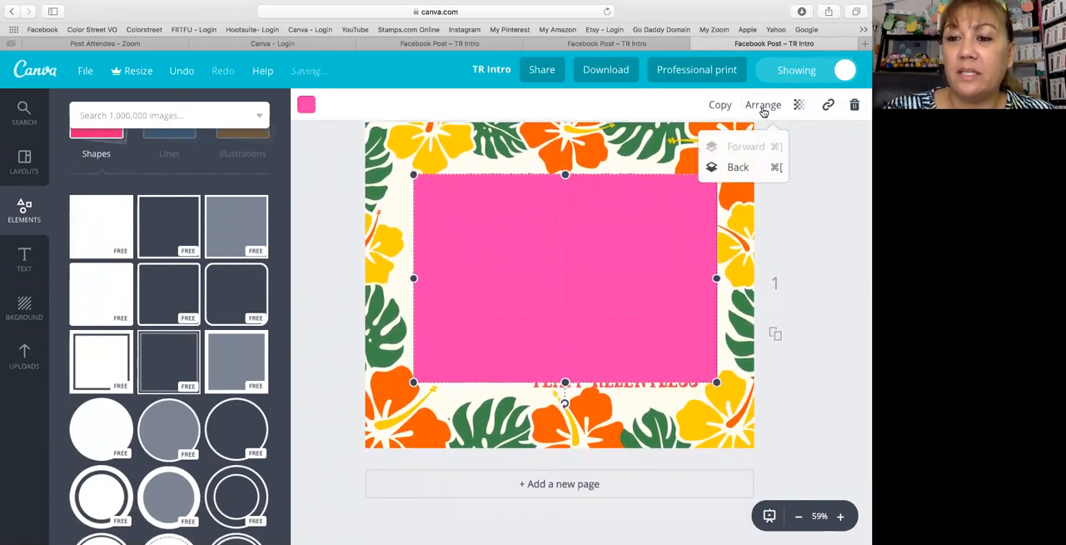
scroll(646, 207, "up", 1)
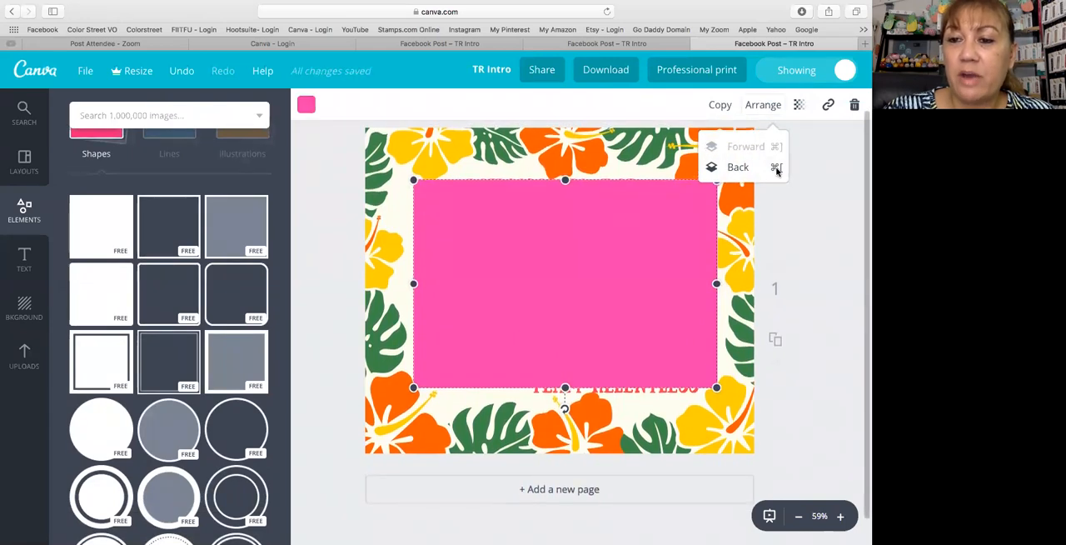
left_click(733, 169)
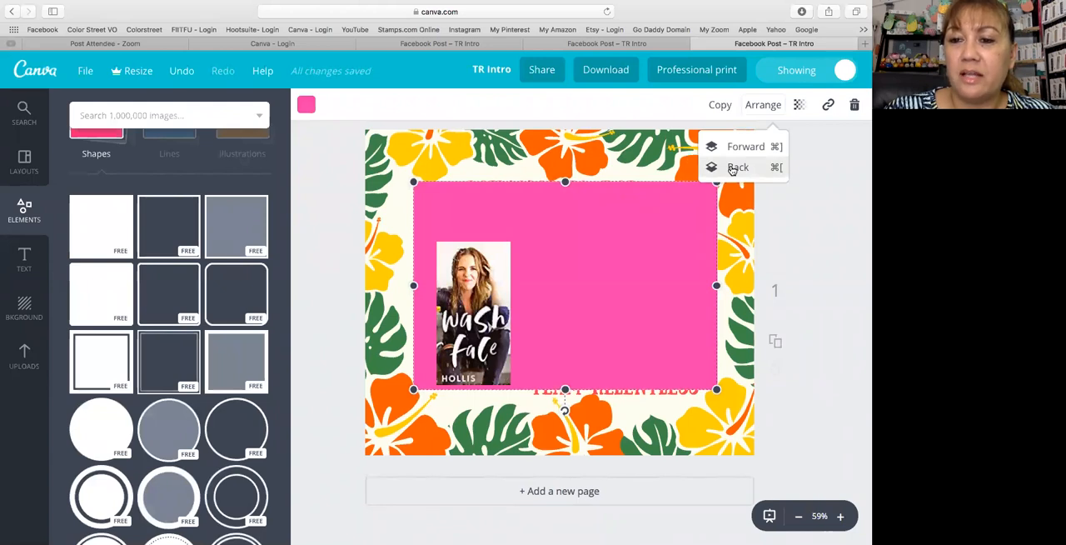
left_click(733, 169)
left_click(733, 169)
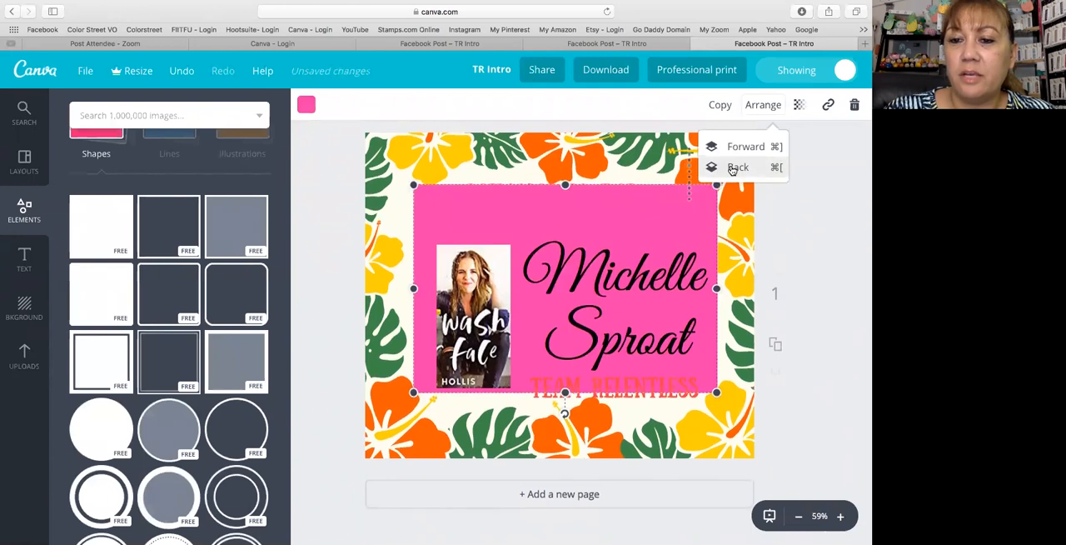
left_click(732, 169)
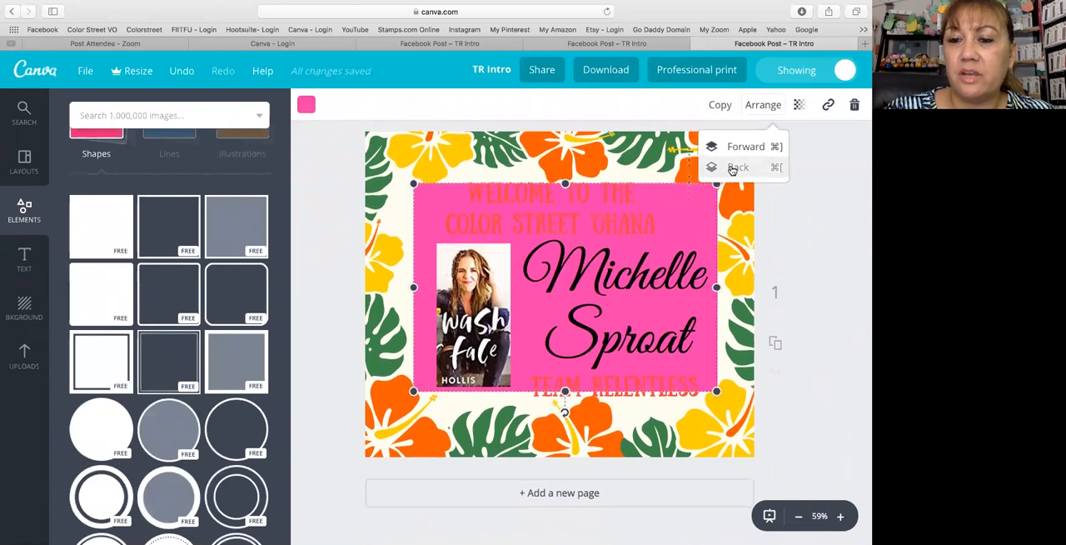
left_click(732, 170)
scroll(588, 225, "up", 1)
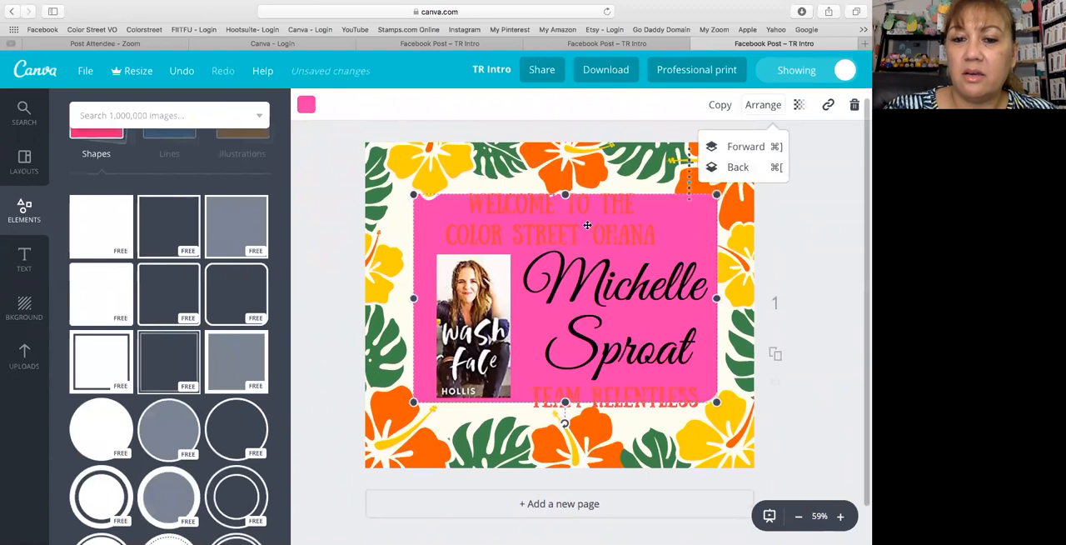
left_click(853, 105)
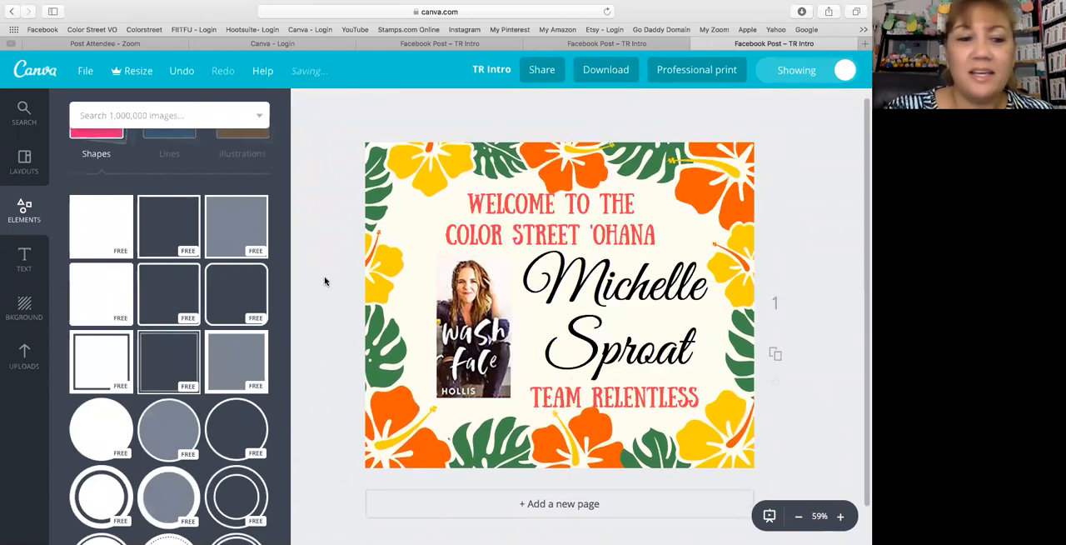
- Browse the ready-made Canva layouts available for the design
left_click(22, 171)
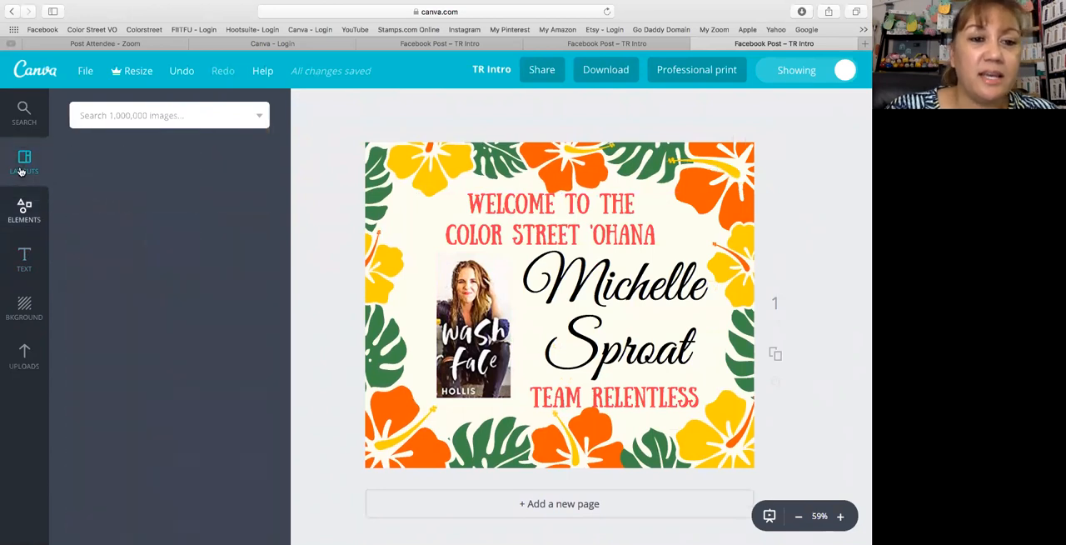
scroll(146, 291, "down", 5)
scroll(146, 290, "up", 1)
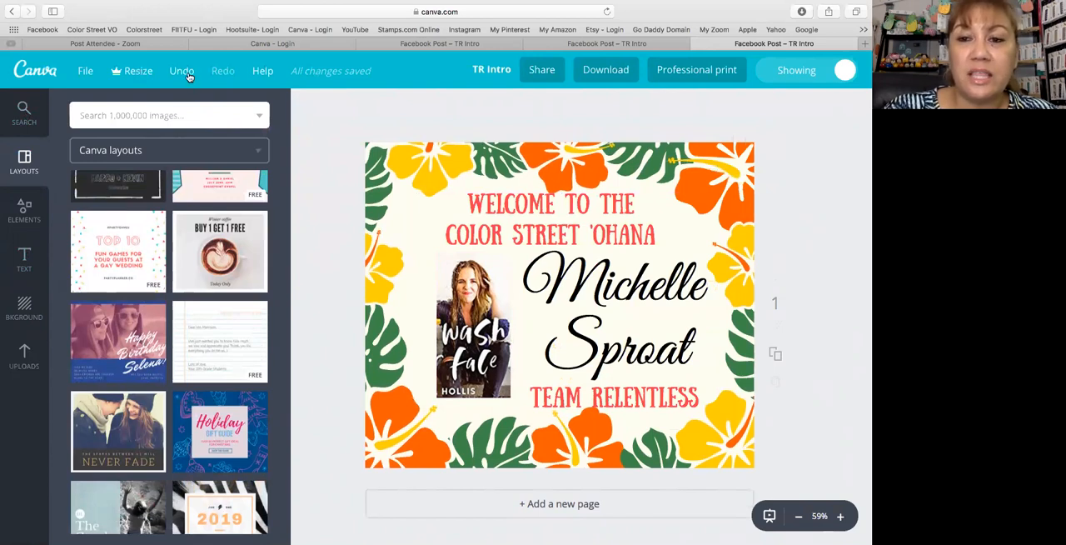
scroll(619, 264, "down", 1)
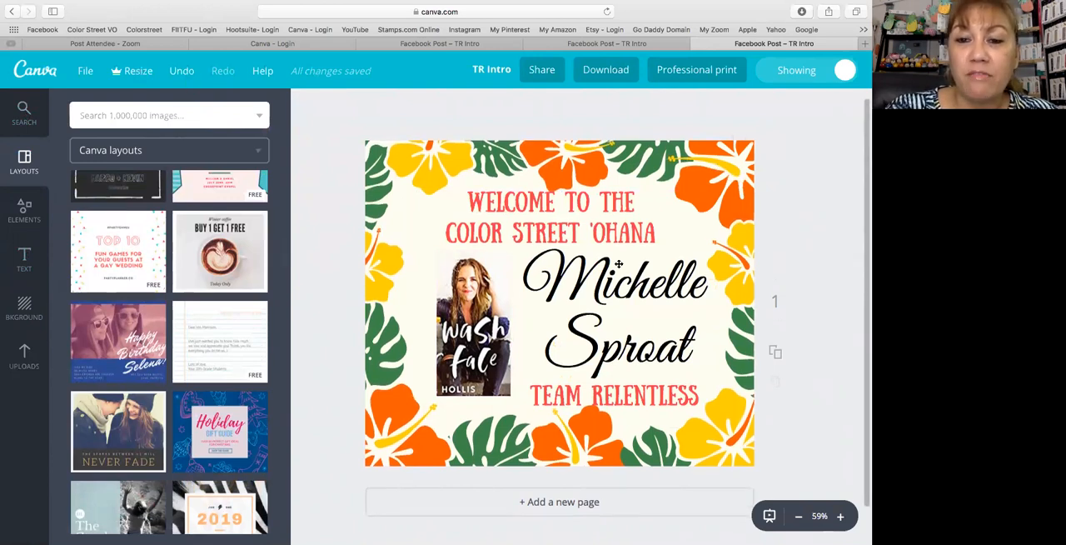
scroll(619, 264, "down", 2)
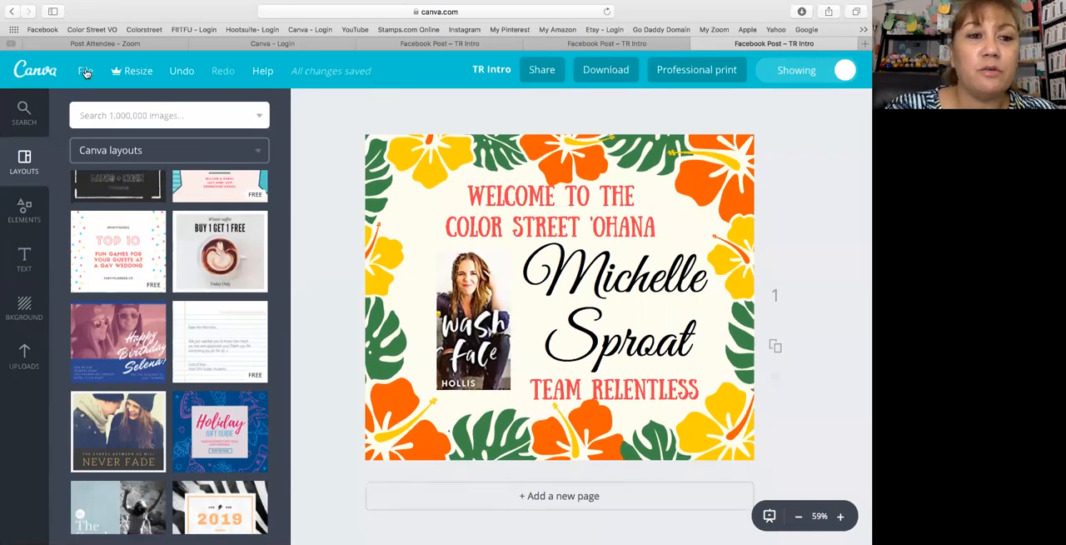
- Review the design's save and copy options and its title editor, and close both
left_click(85, 73)
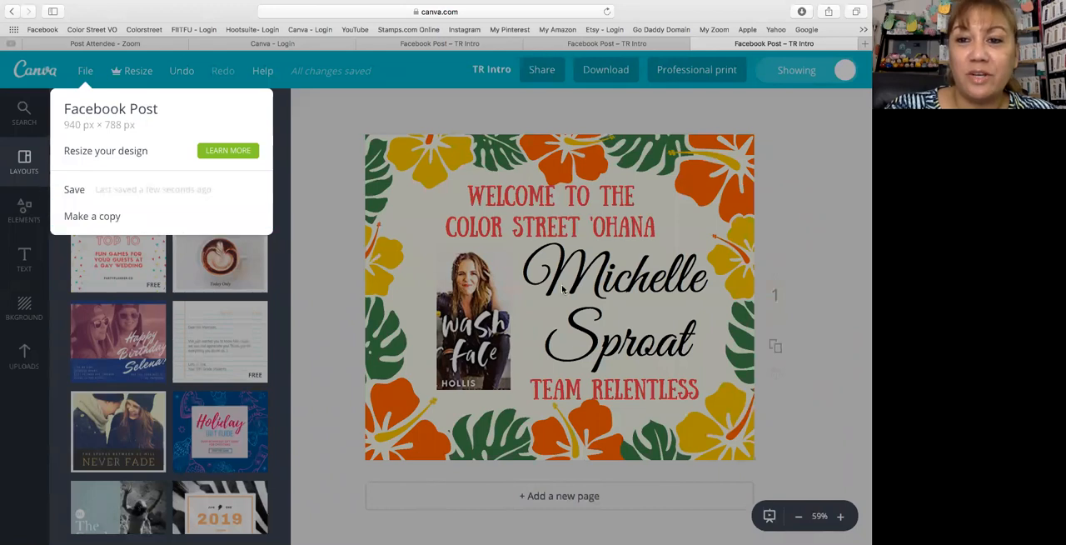
left_click(339, 196)
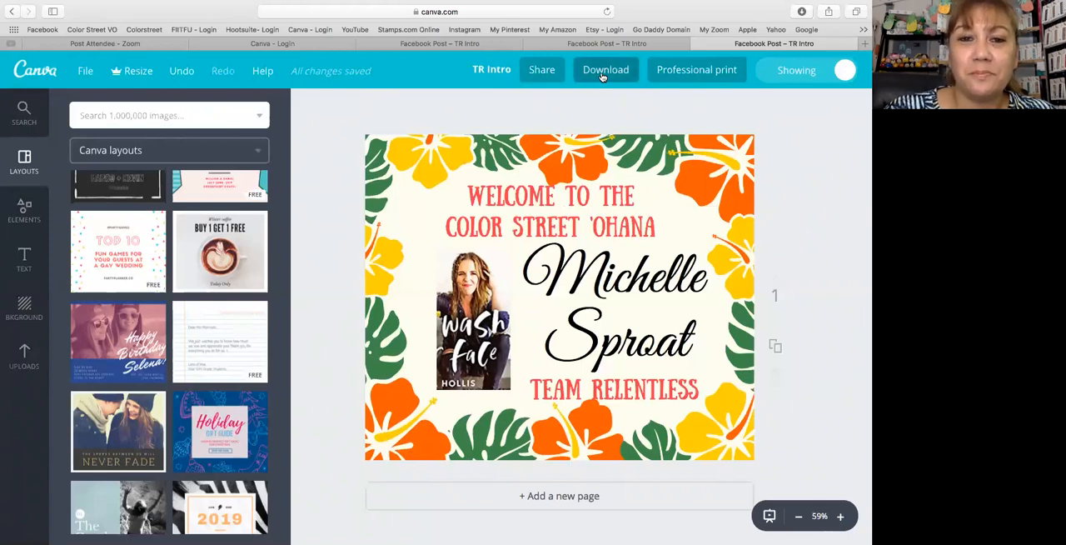
left_click(489, 71)
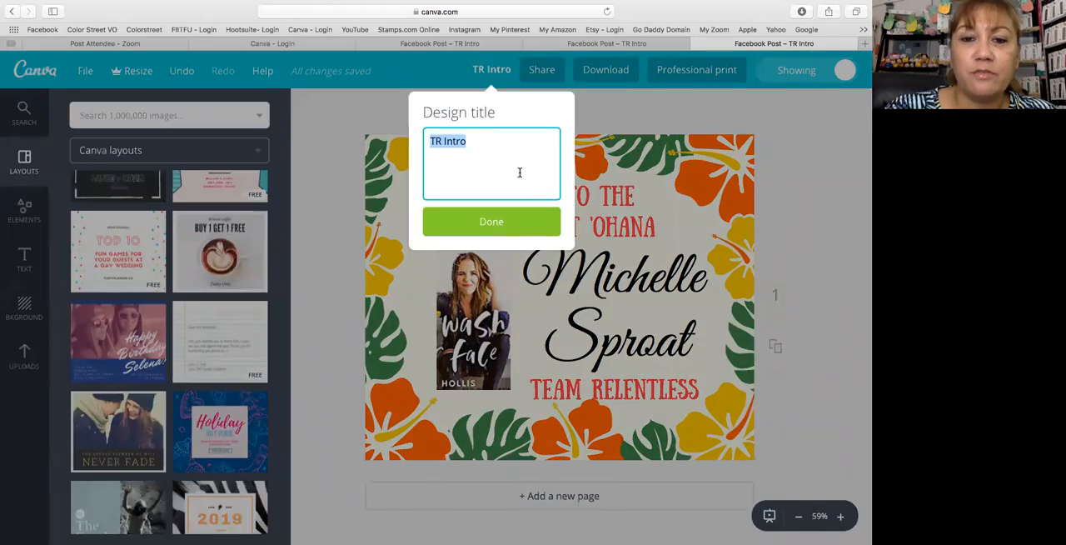
left_click(338, 130)
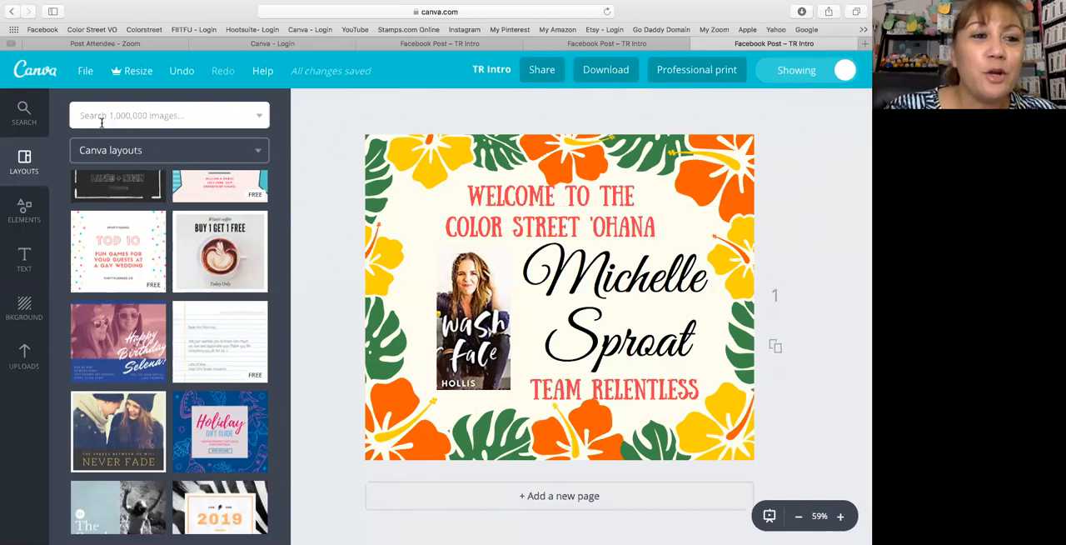
- Leave the design for the Canva home page and open the Team Relentless folder
left_click(30, 70)
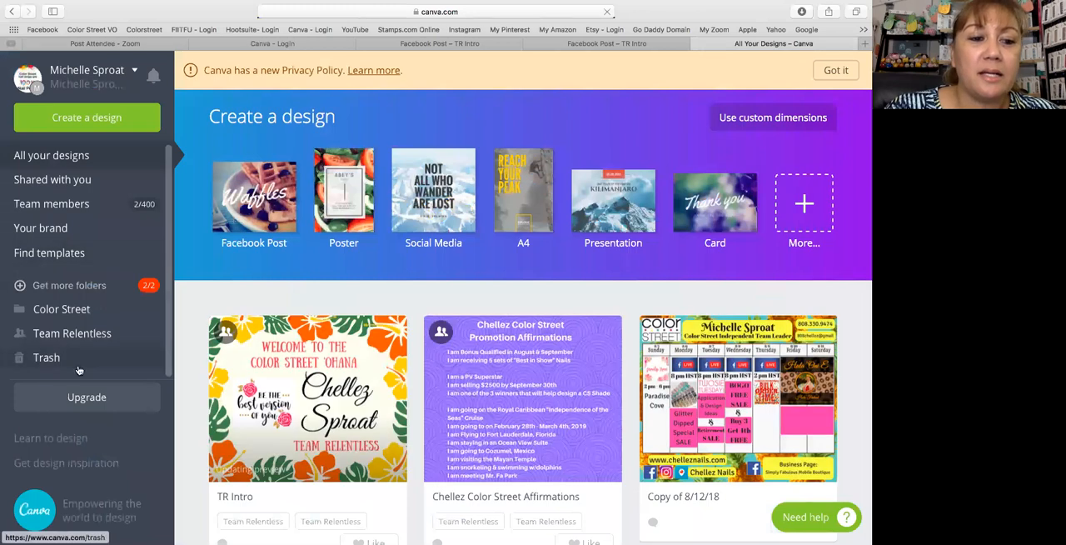
left_click(73, 335)
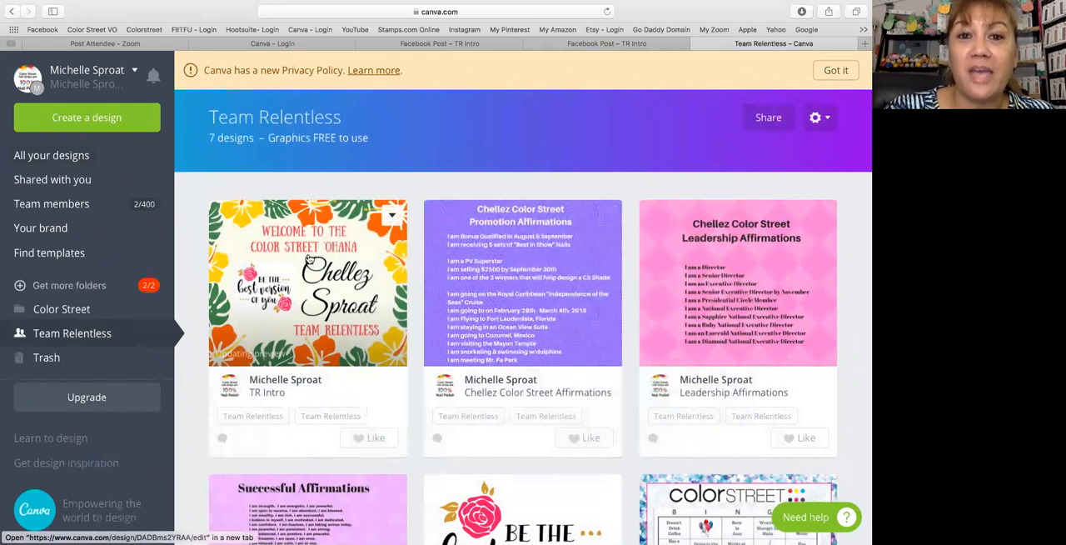
scroll(632, 118, "up", 1)
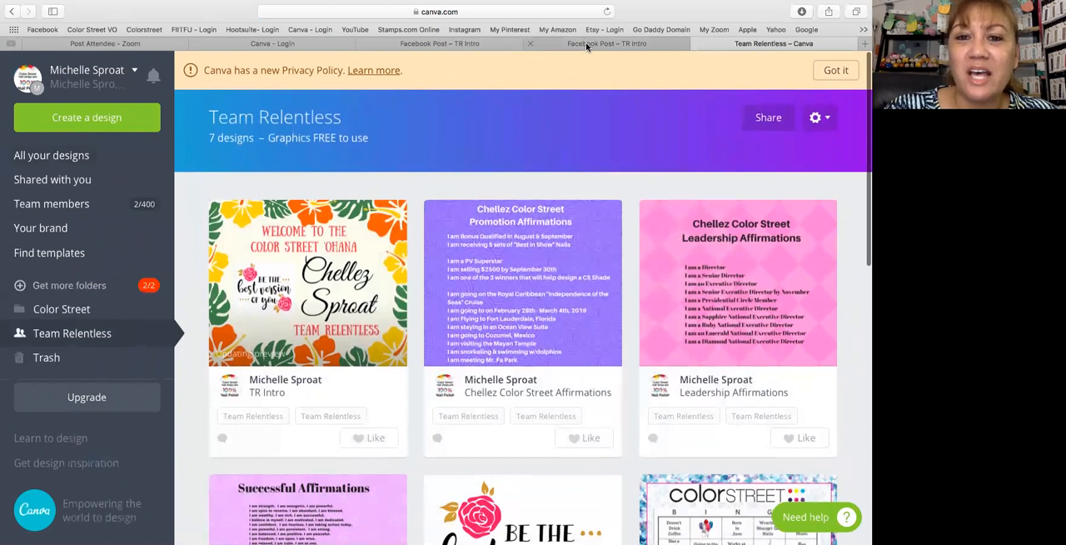
- Switch to the Zoom app
mouse_move(644, 539)
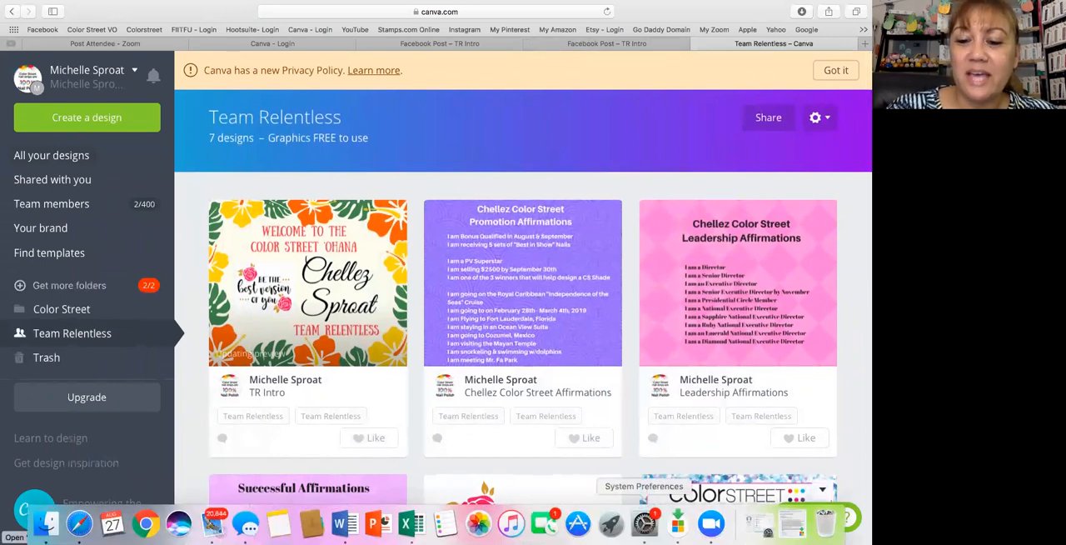
left_click(709, 533)
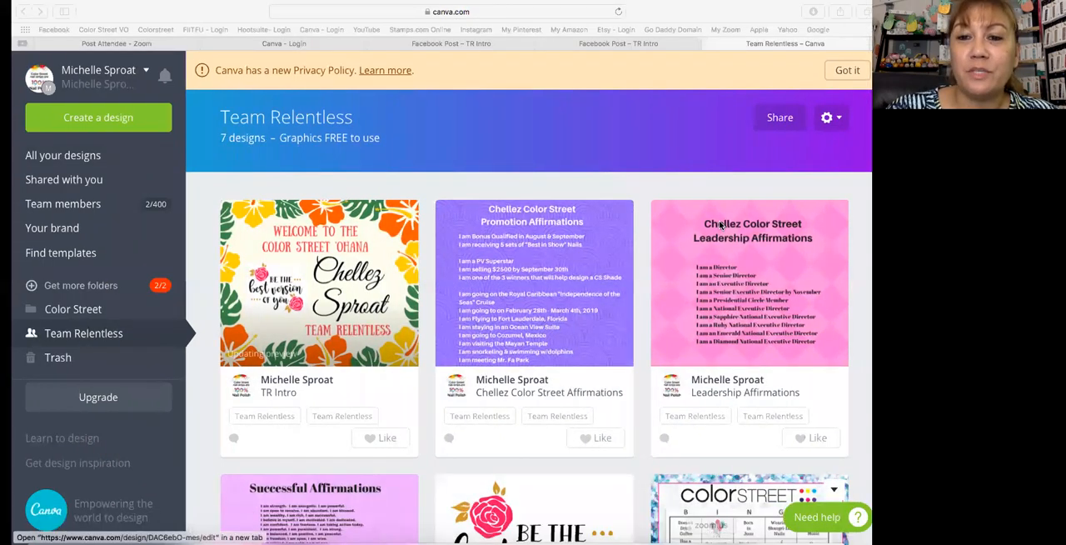